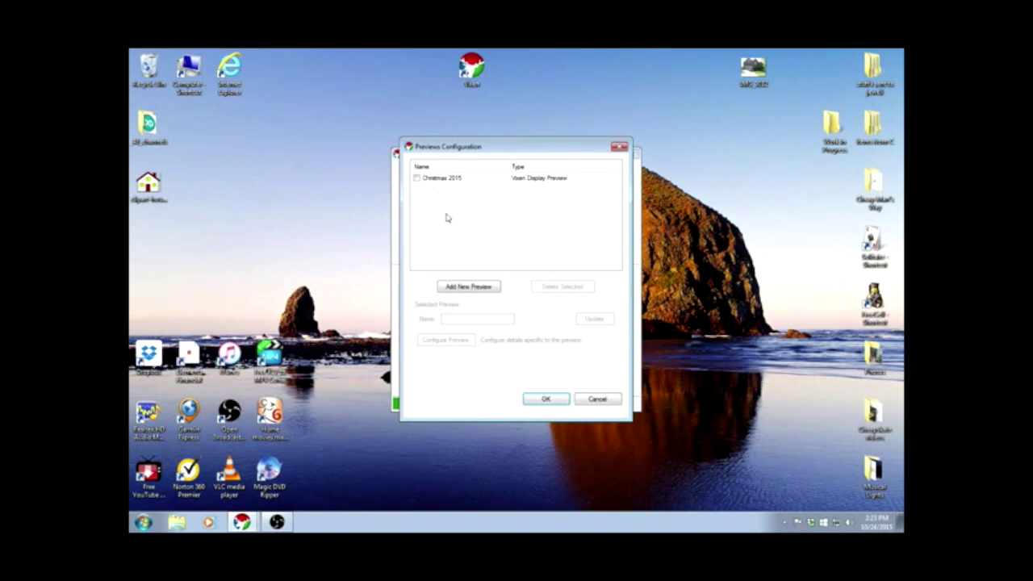
# - Open the Christmas 2015 preview in a maximized Preview Configuration editor
pyautogui.click(442, 181)
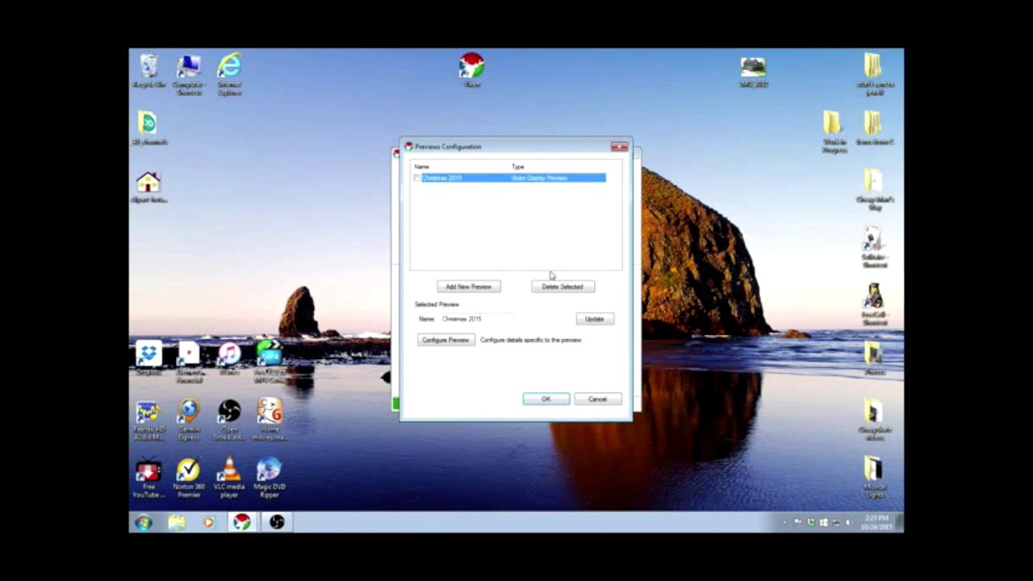
pyautogui.click(447, 340)
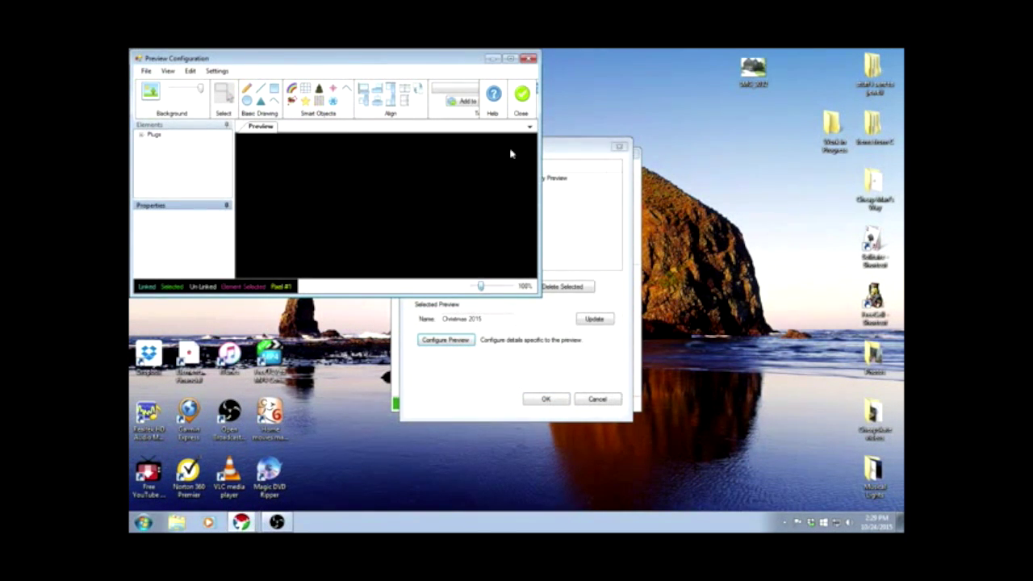
pyautogui.click(510, 58)
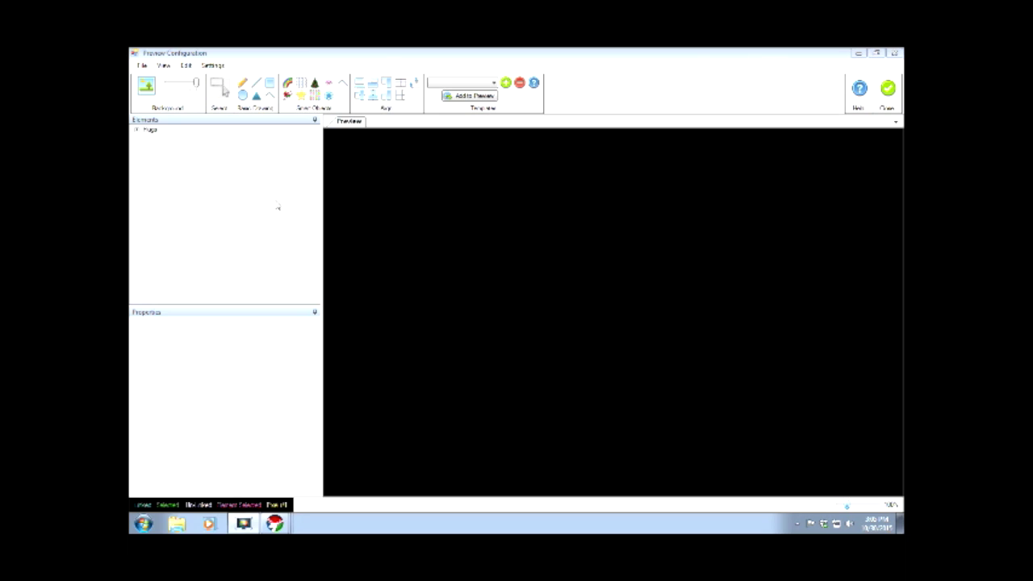
# - Load the house clip-art JPG from the Desktop as the preview's background image
pyautogui.click(146, 85)
pyautogui.click(147, 87)
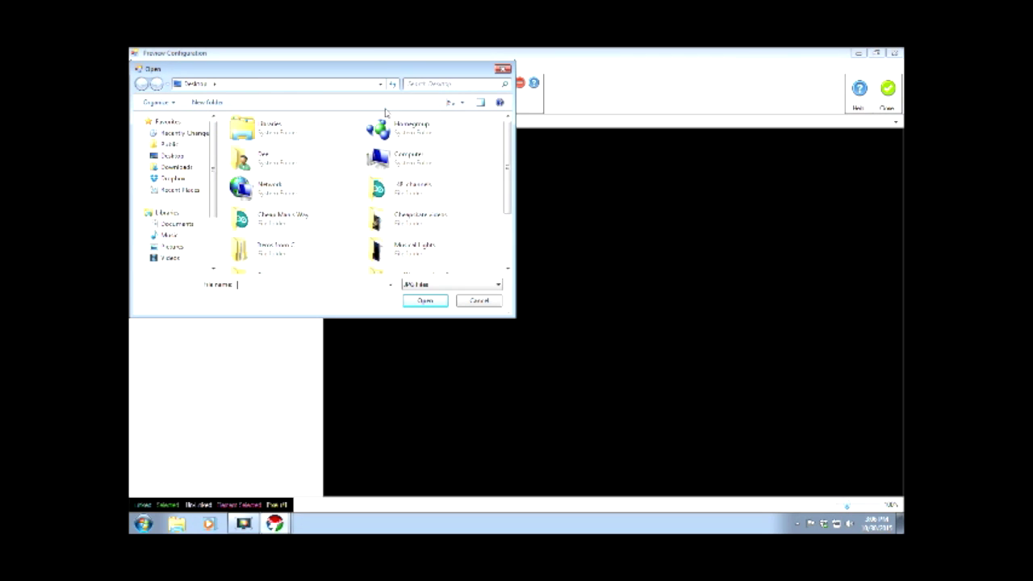
pyautogui.moveTo(507, 153); pyautogui.dragTo(514, 228)
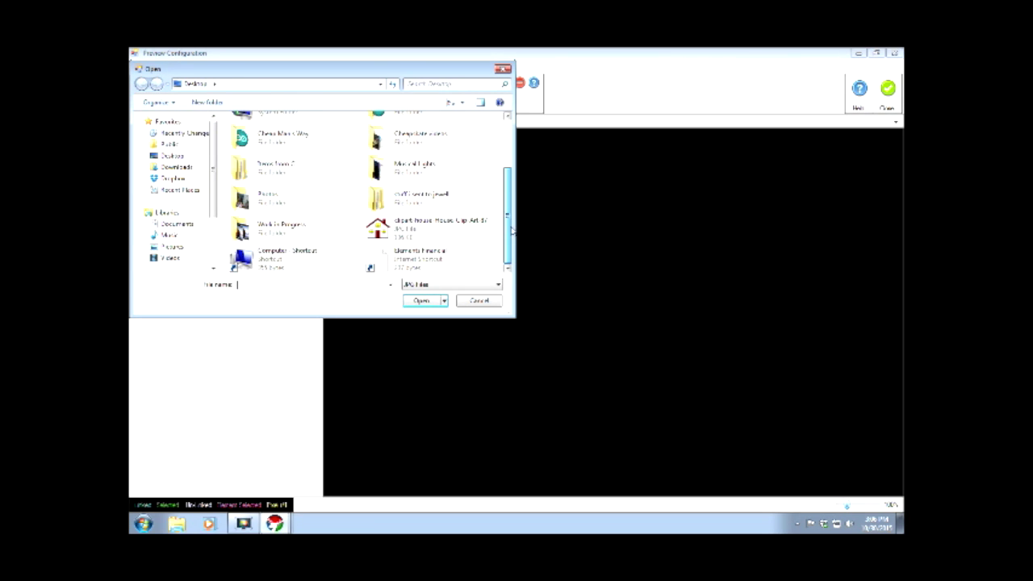
pyautogui.click(396, 229)
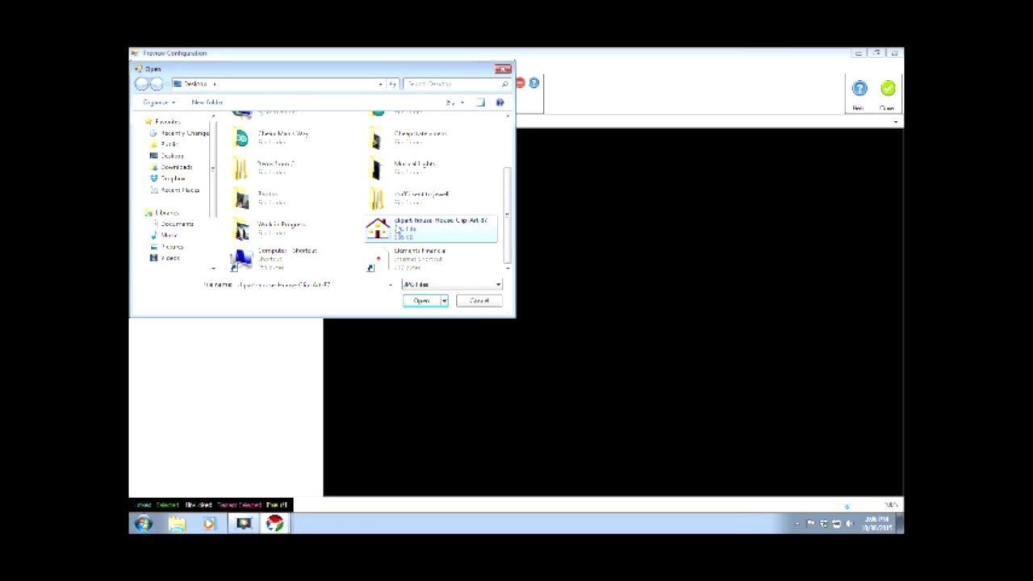
pyautogui.click(422, 304)
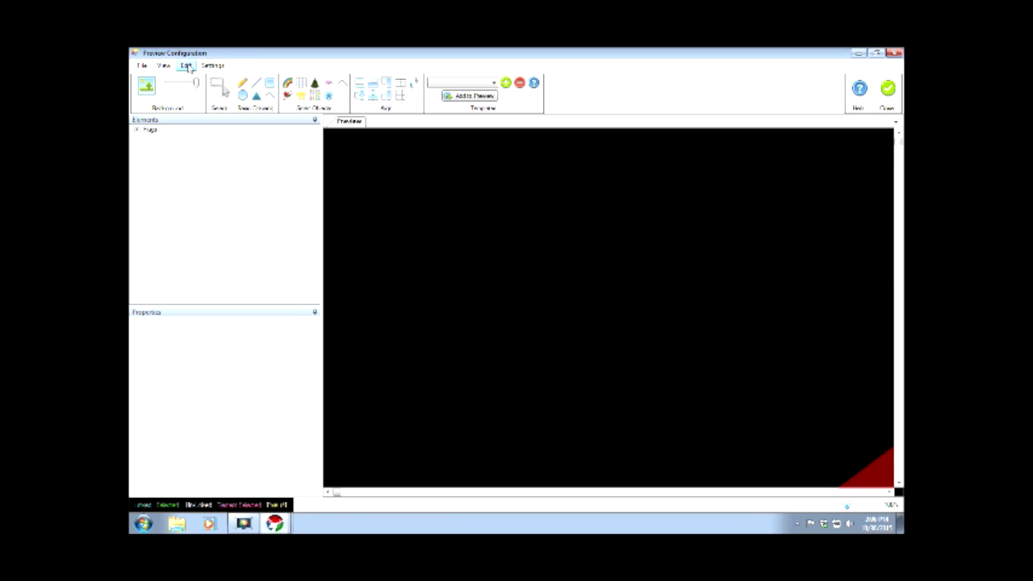
# - Resize the preview to 700 pixels wide through Edit > Resize Preview
pyautogui.click(188, 66)
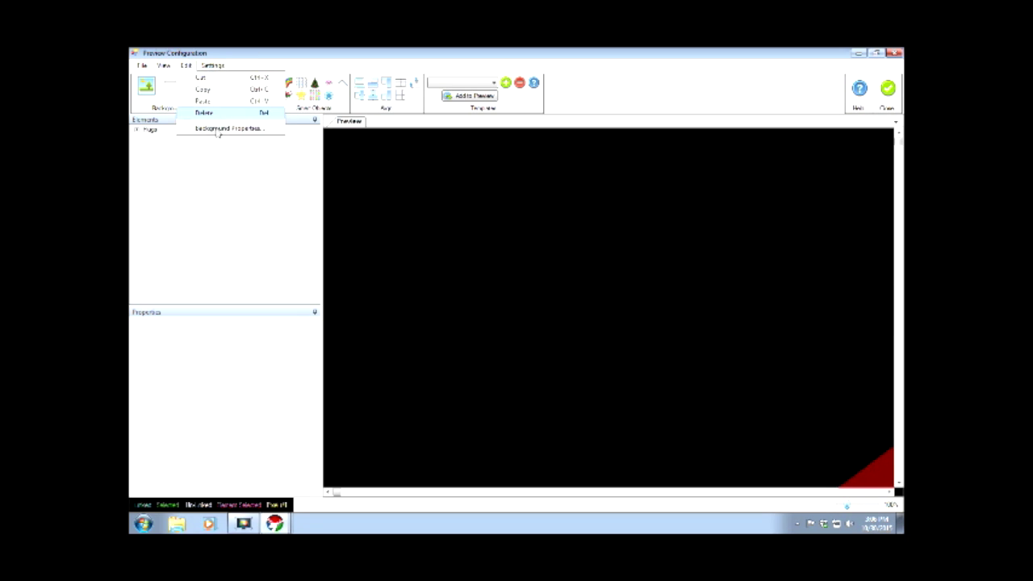
pyautogui.click(221, 129)
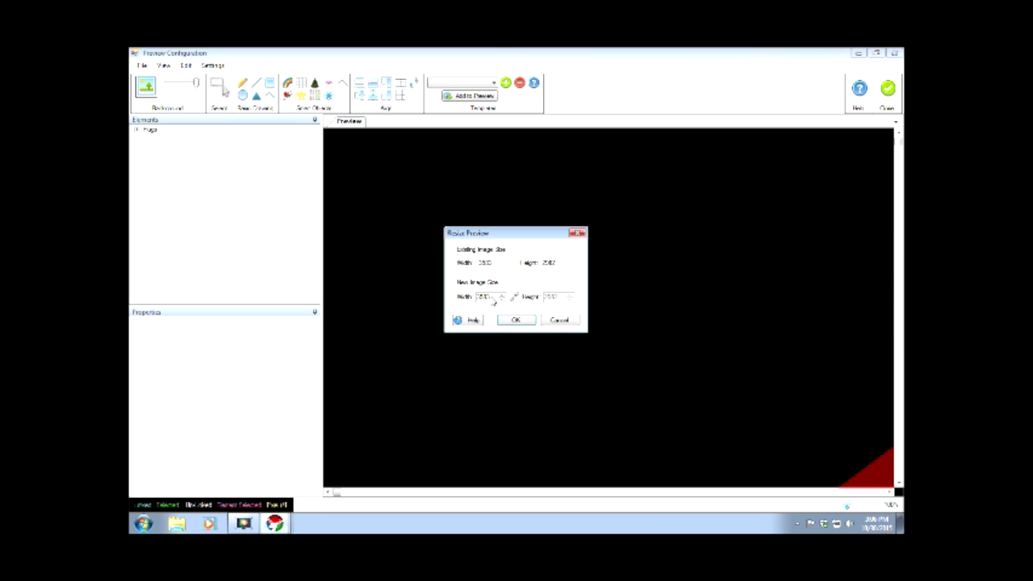
pyautogui.doubleClick(477, 296)
pyautogui.write('700')
pyautogui.click(519, 323)
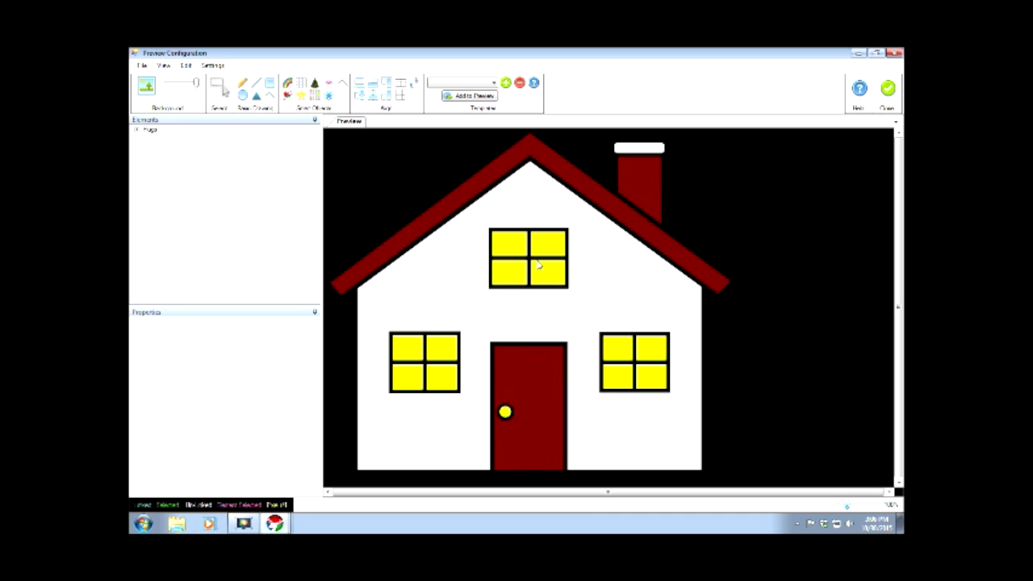
pyautogui.click(887, 89)
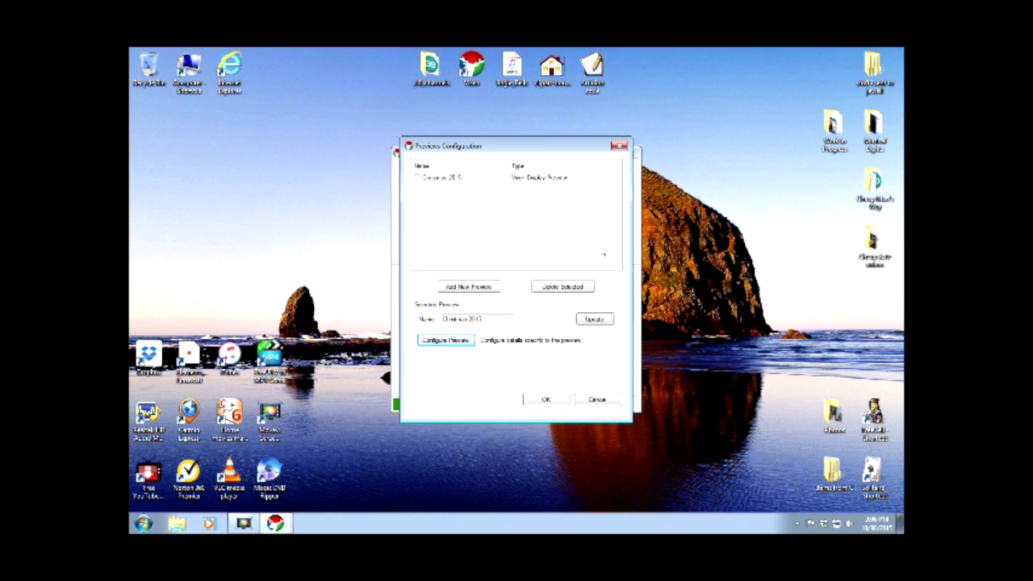
pyautogui.click(457, 178)
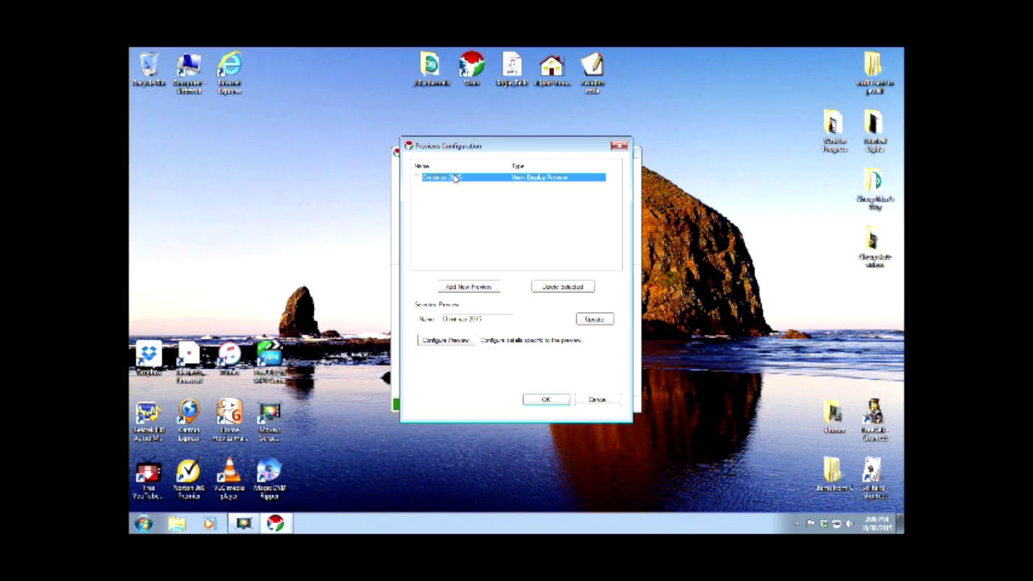
pyautogui.click(466, 342)
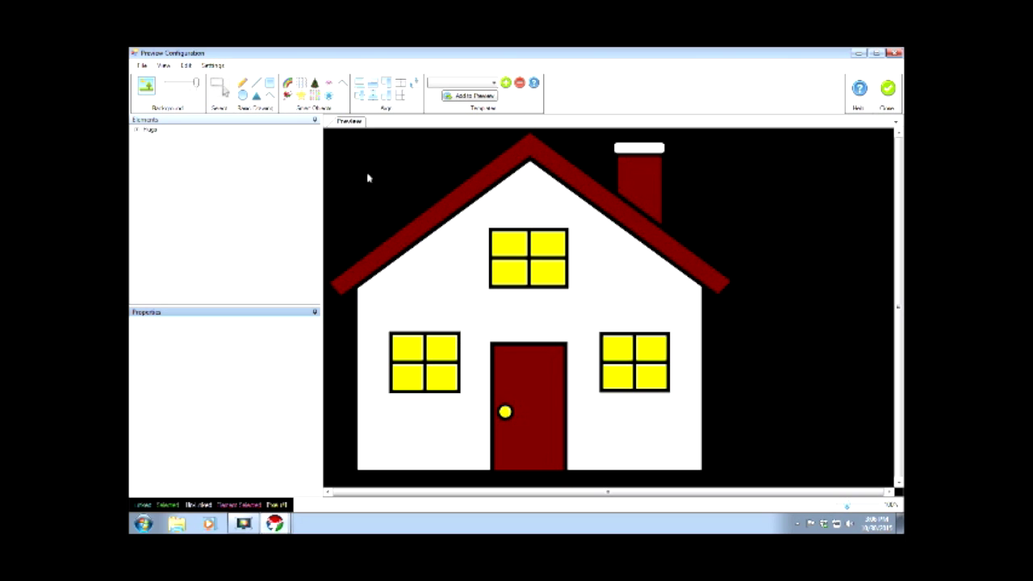
pyautogui.click(197, 86)
pyautogui.moveTo(197, 85); pyautogui.dragTo(195, 86)
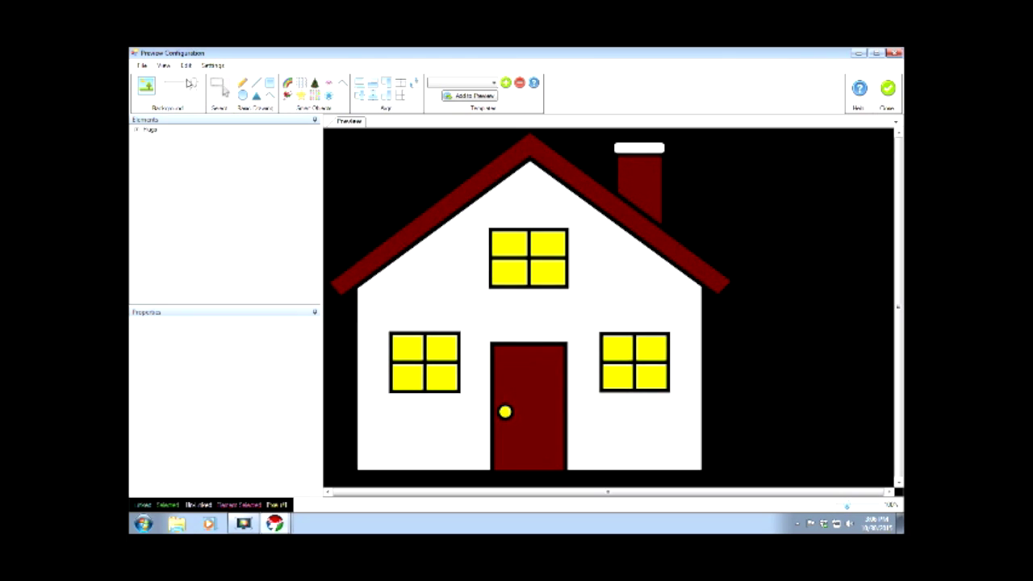
pyautogui.moveTo(195, 84); pyautogui.dragTo(176, 86)
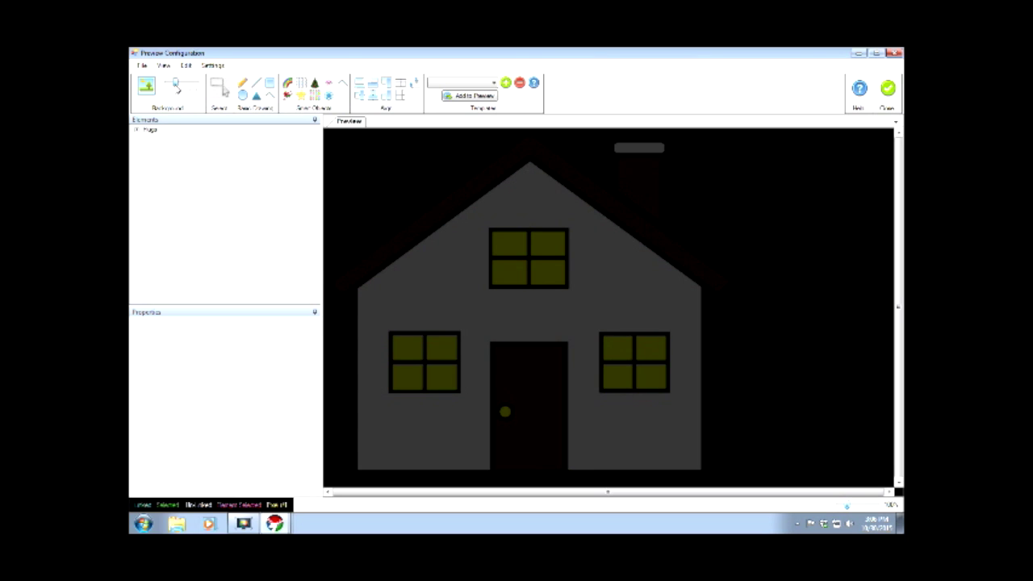
pyautogui.moveTo(176, 87); pyautogui.dragTo(197, 92)
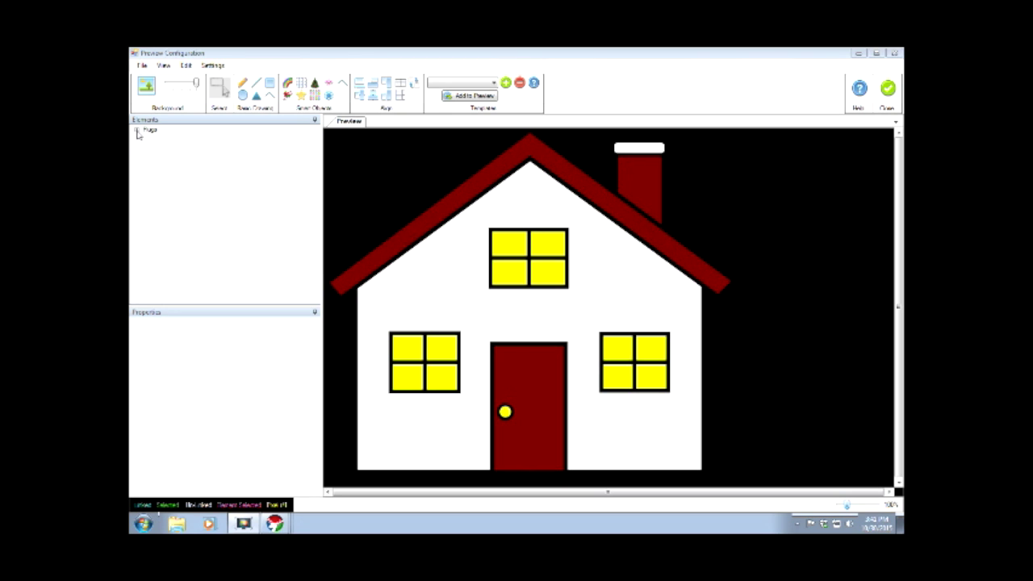
# - Expand Plugs, select Plug 1, and draw a light string up the left roof slope
pyautogui.click(137, 131)
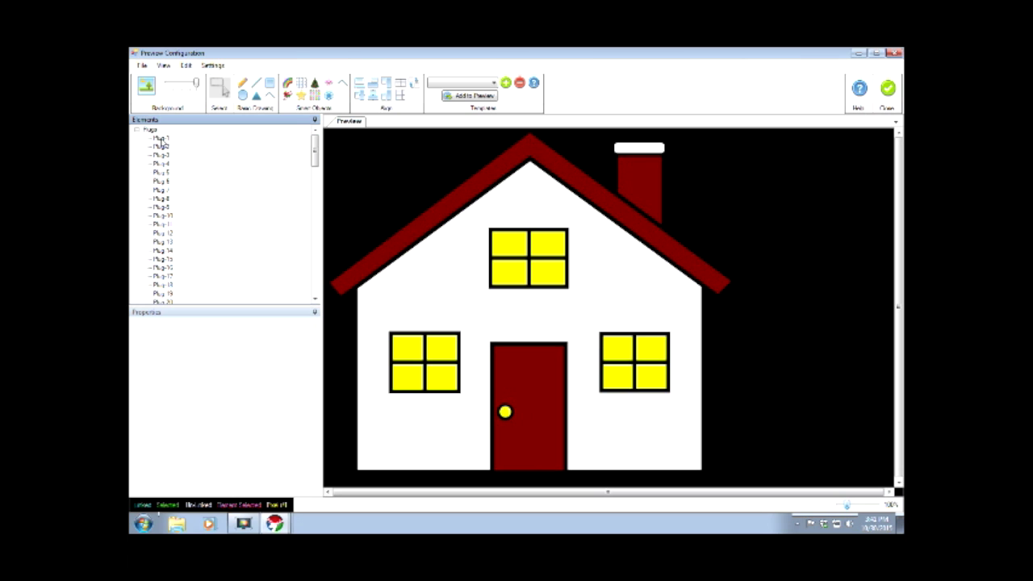
pyautogui.click(161, 140)
pyautogui.click(328, 97)
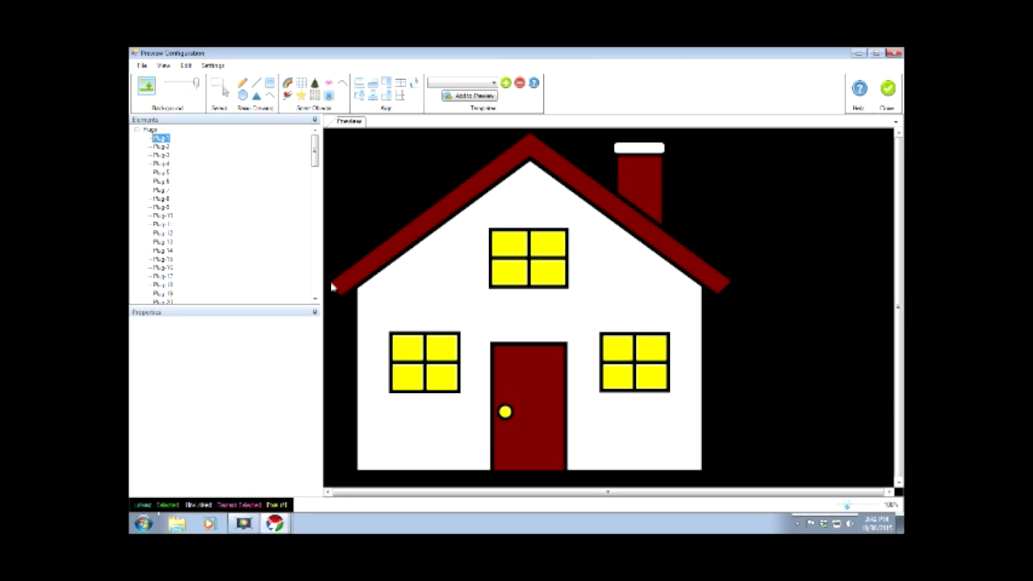
pyautogui.moveTo(331, 284); pyautogui.dragTo(528, 139)
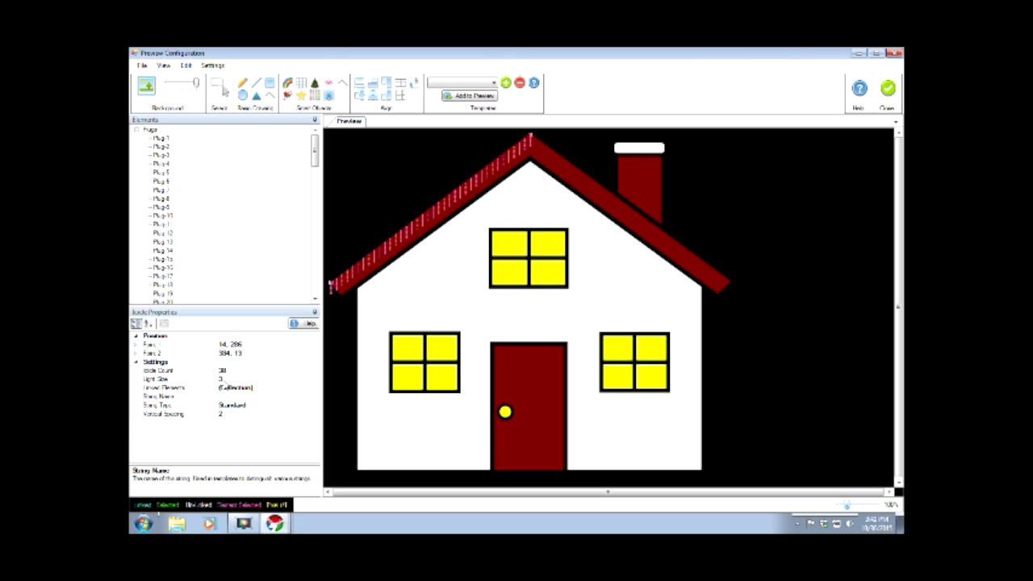
# - Set the left roof string's light size to 5 and its icicle count to 30
pyautogui.click(221, 380)
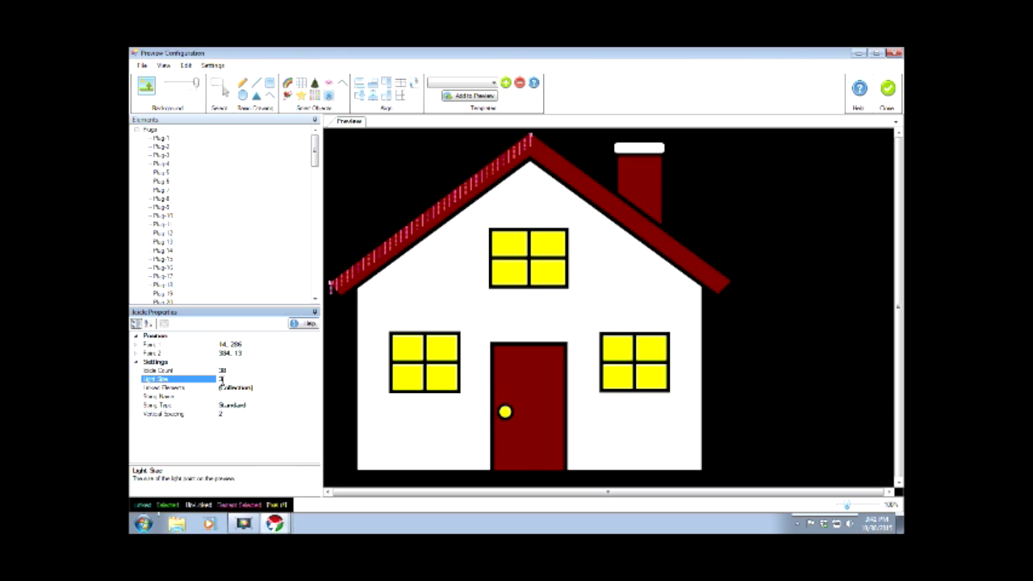
pyautogui.press('BackSpace')
pyautogui.write('5')
pyautogui.click(273, 403)
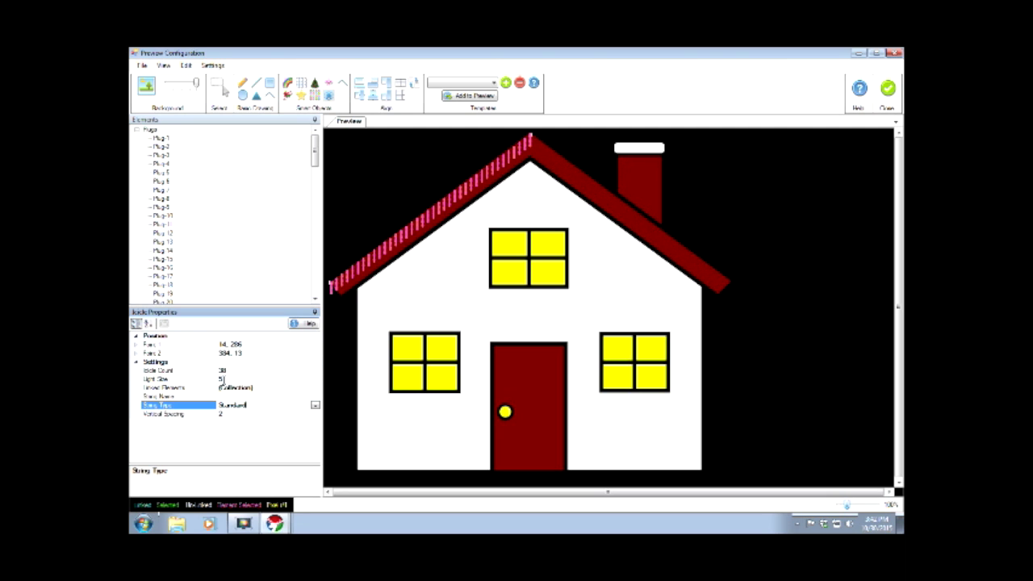
pyautogui.click(219, 379)
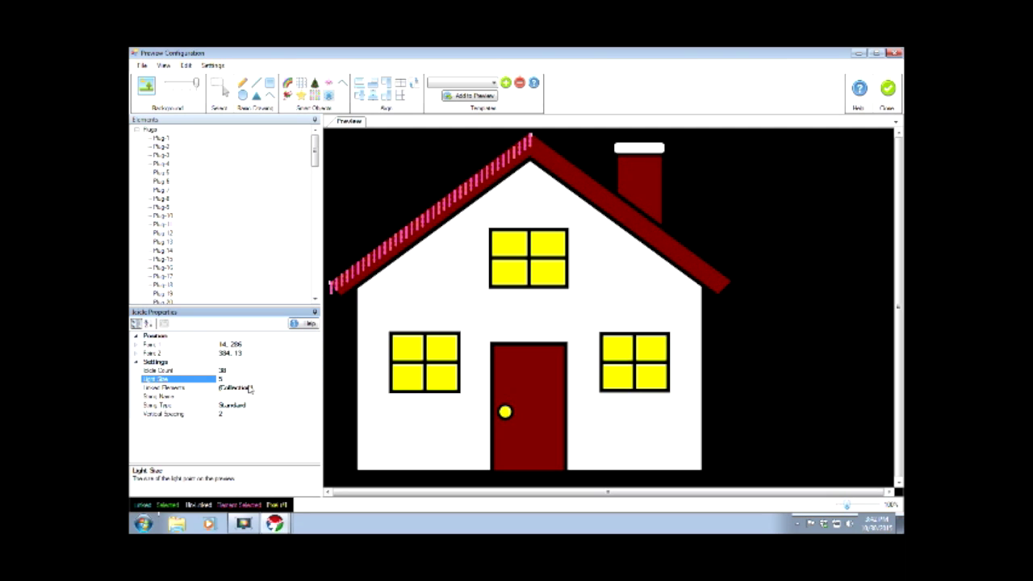
pyautogui.click(272, 398)
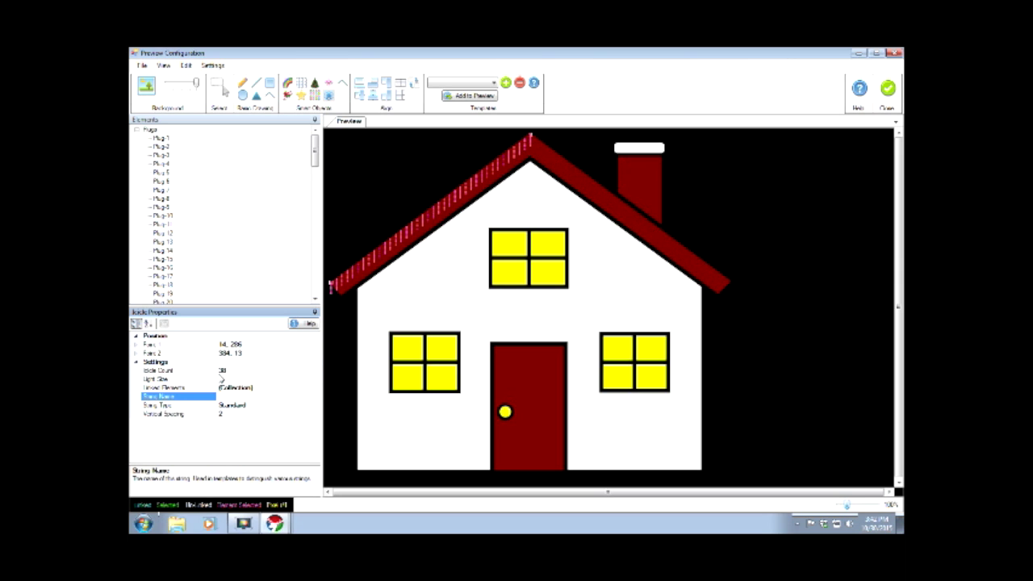
pyautogui.click(229, 373)
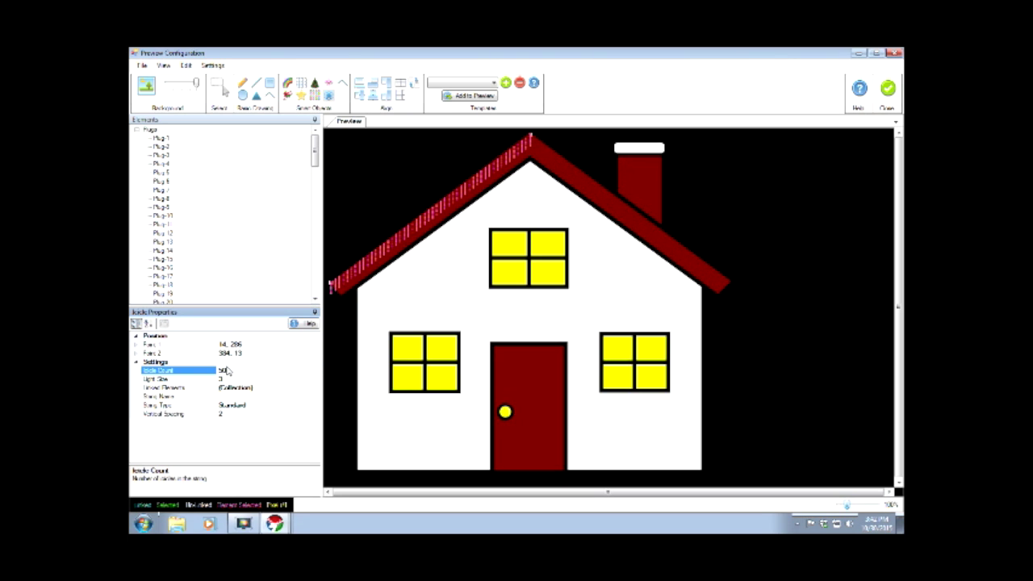
pyautogui.moveTo(227, 371); pyautogui.dragTo(216, 371)
pyautogui.write('30')
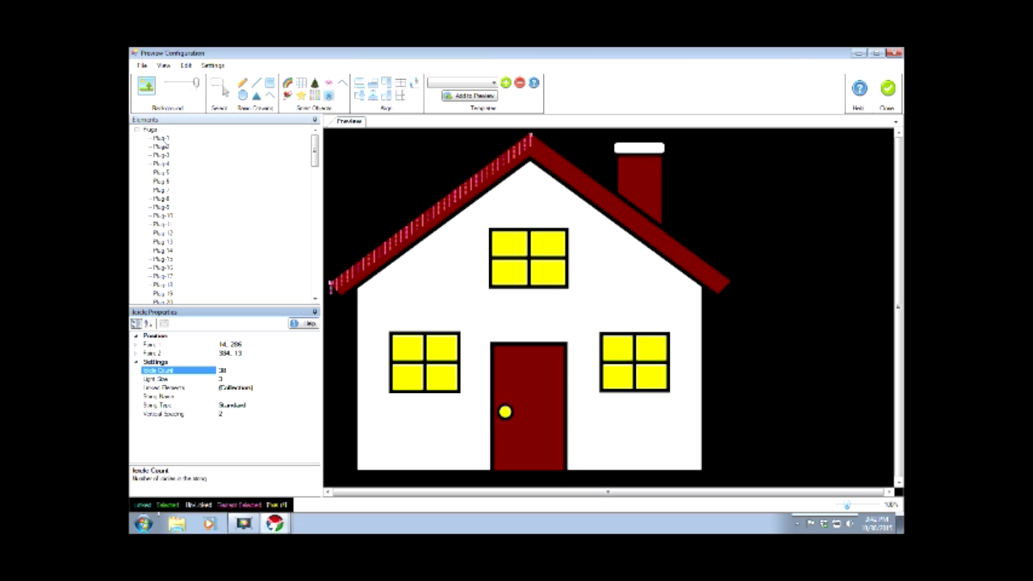
# - Draw a light string from the roof peak down the right slope, then compare Plug 1 and Plug 2
pyautogui.click(160, 138)
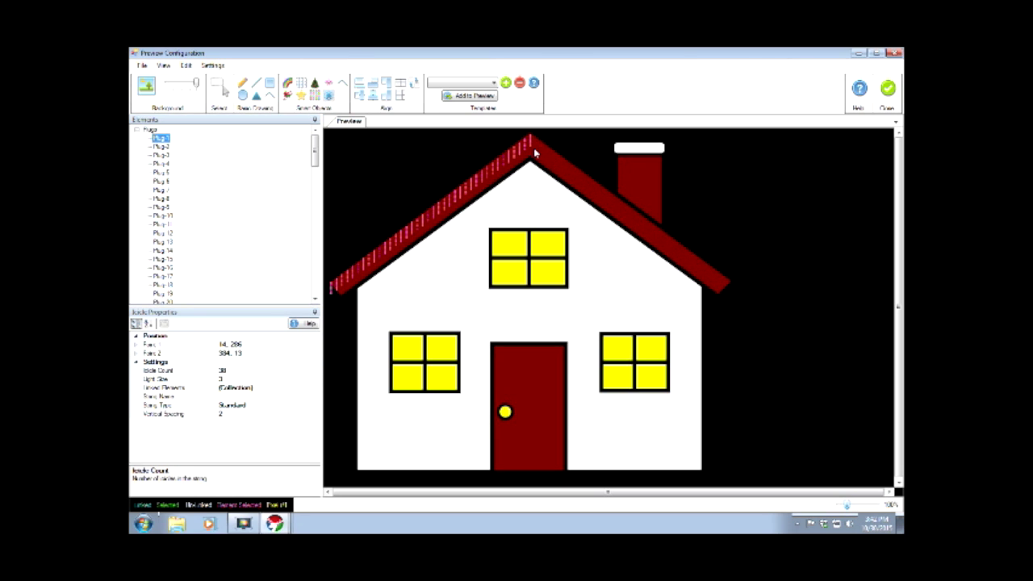
pyautogui.moveTo(530, 139); pyautogui.dragTo(728, 284)
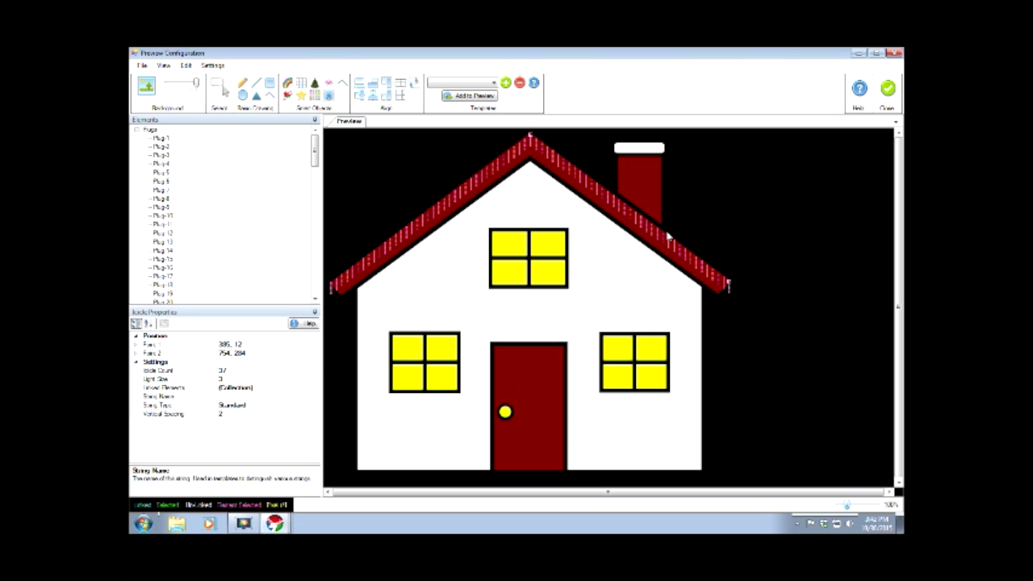
pyautogui.click(161, 148)
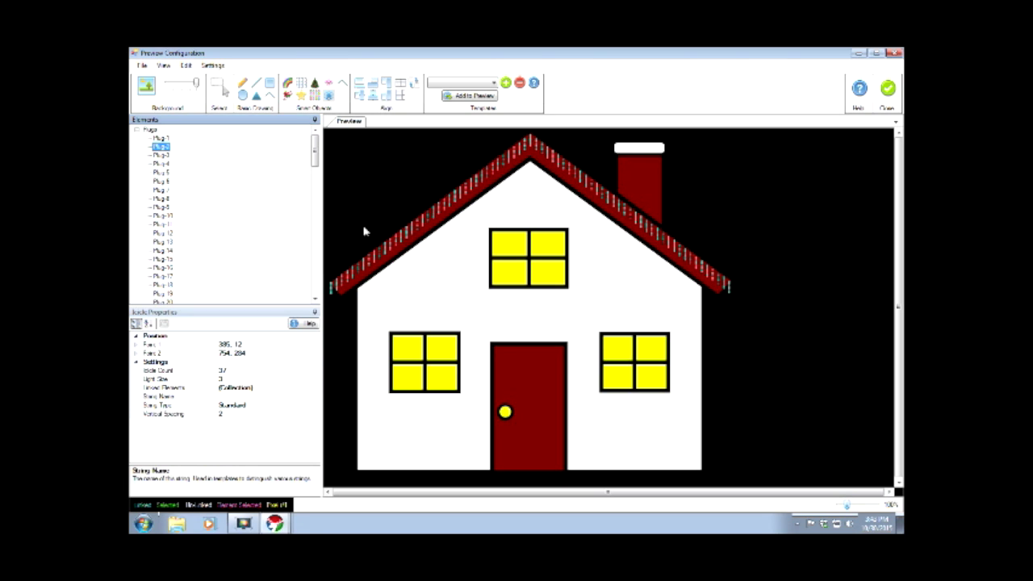
pyautogui.click(161, 138)
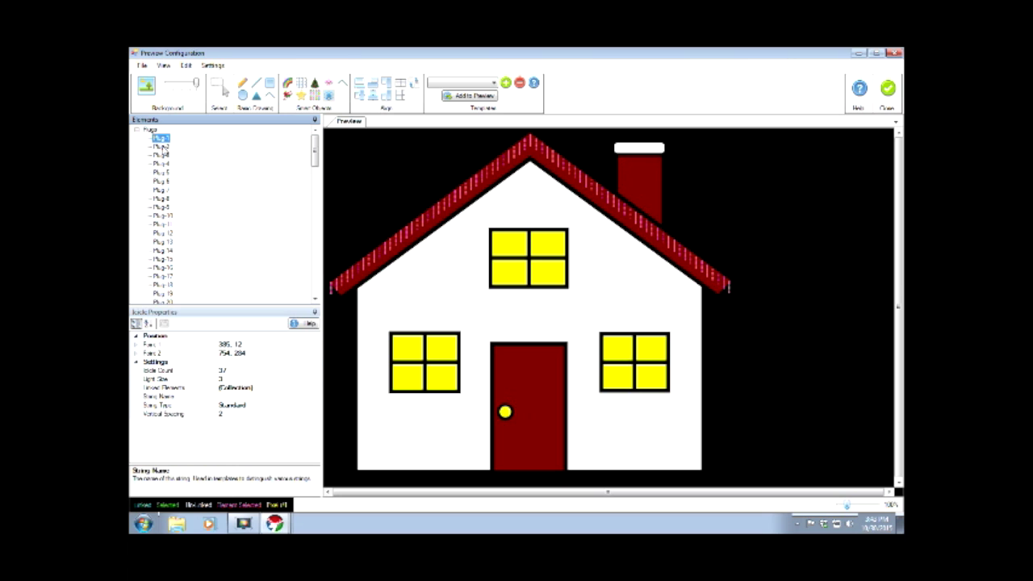
pyautogui.click(163, 147)
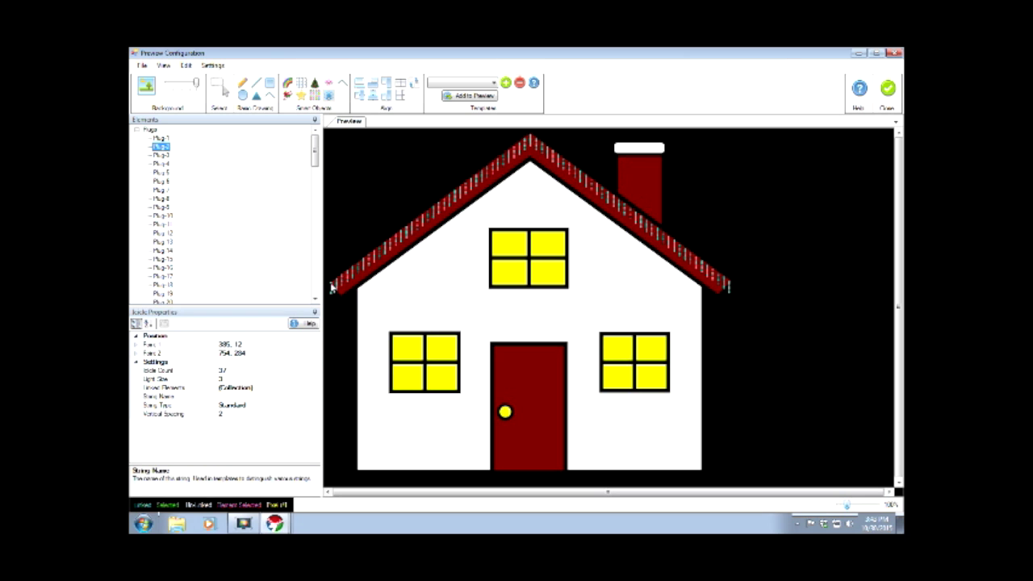
# - Redraw the left roof string and give Plug-2 a string down the right roof slope
pyautogui.moveTo(332, 285); pyautogui.dragTo(527, 137)
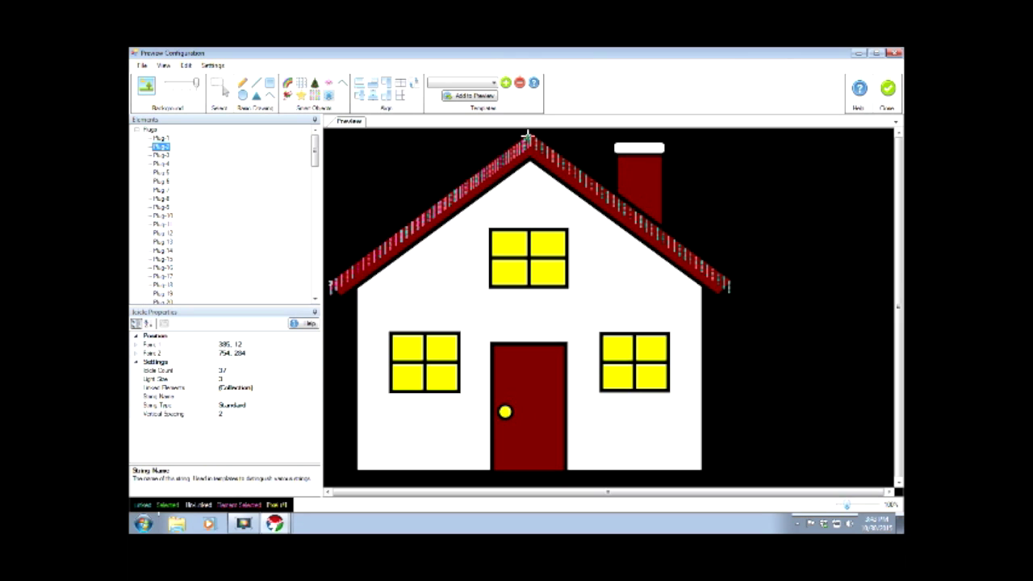
pyautogui.moveTo(527, 138); pyautogui.dragTo(528, 138)
pyautogui.click(165, 148)
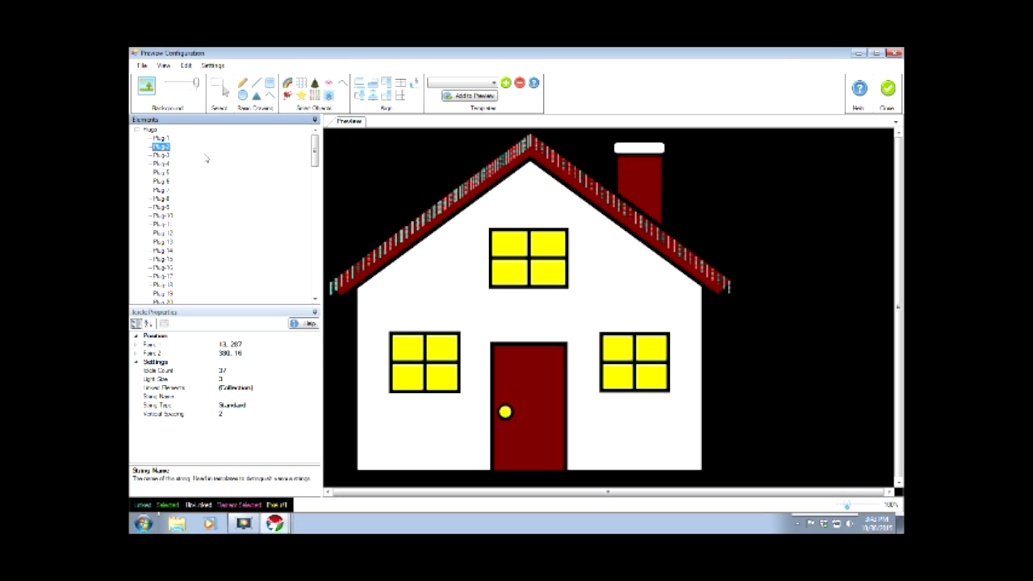
pyautogui.moveTo(534, 141); pyautogui.dragTo(732, 282)
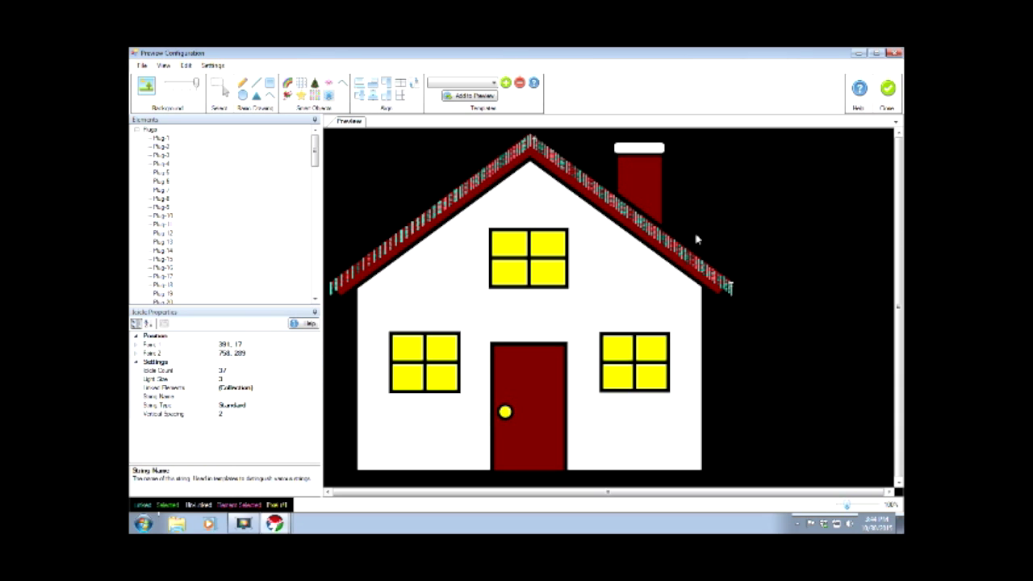
pyautogui.click(164, 148)
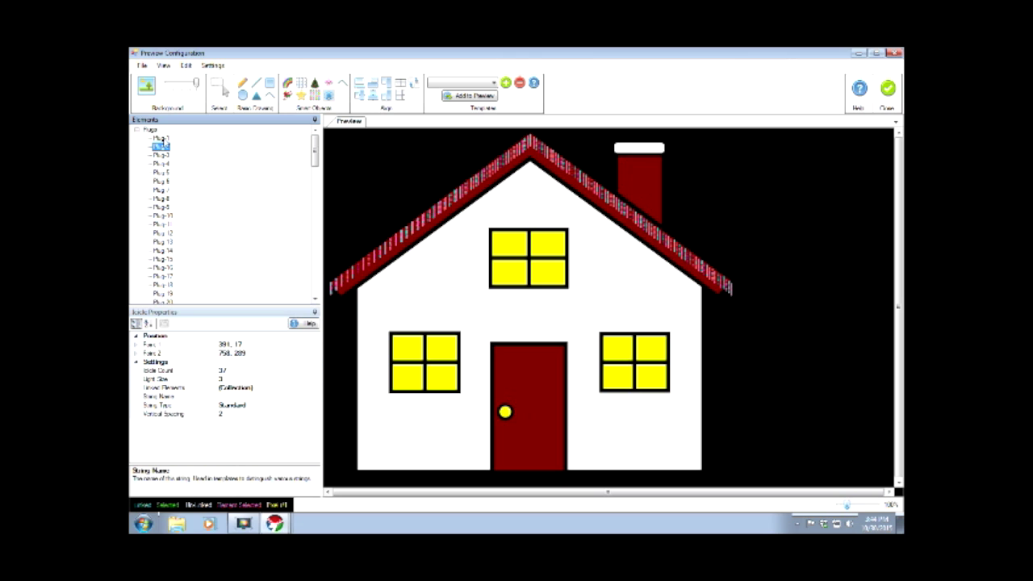
pyautogui.click(165, 140)
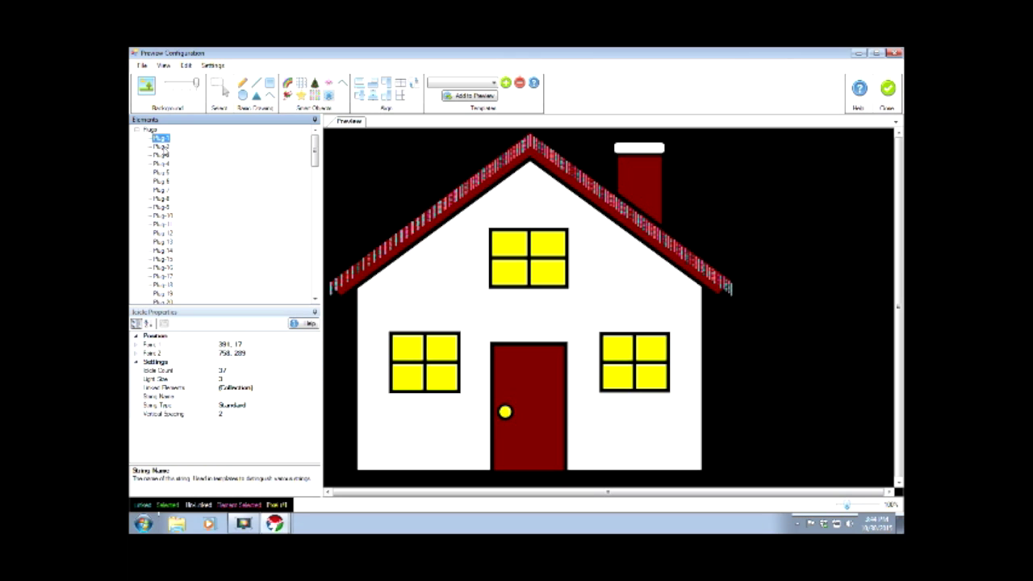
pyautogui.click(162, 147)
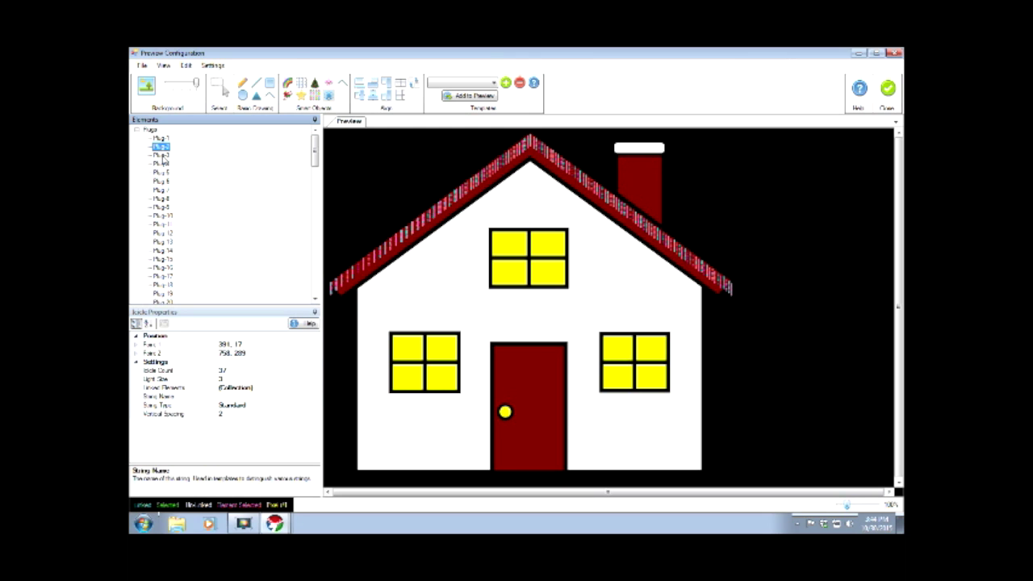
pyautogui.click(162, 157)
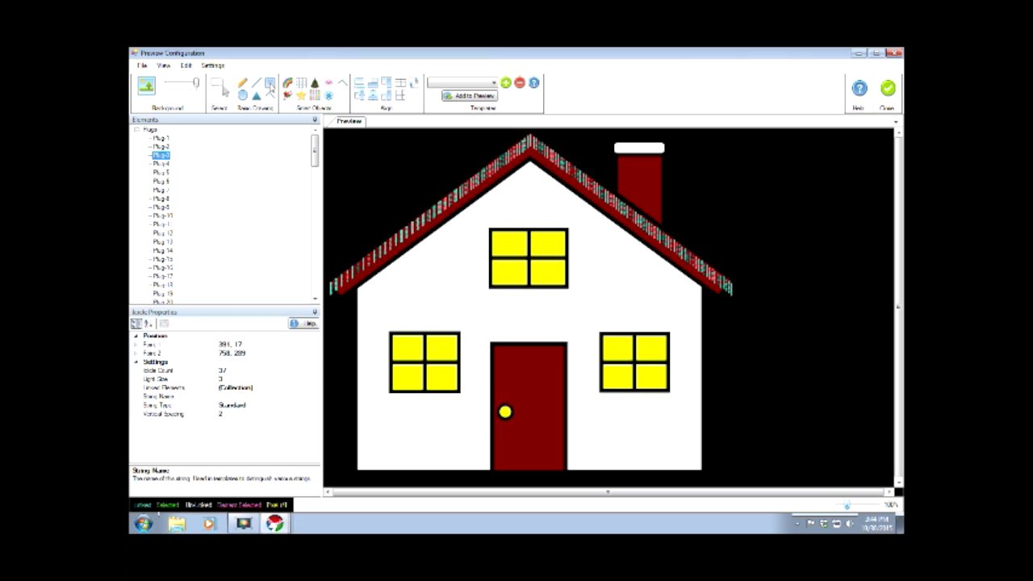
# - Frame the upper window with rectangle light strings for Plug-3 and Plug-4
pyautogui.click(271, 83)
pyautogui.moveTo(490, 231); pyautogui.dragTo(568, 287)
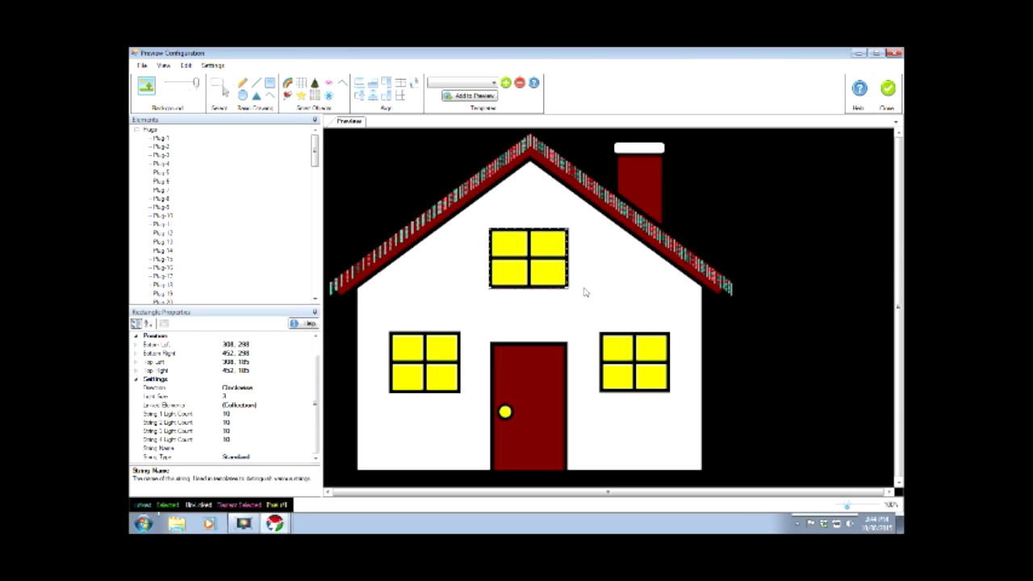
pyautogui.click(166, 164)
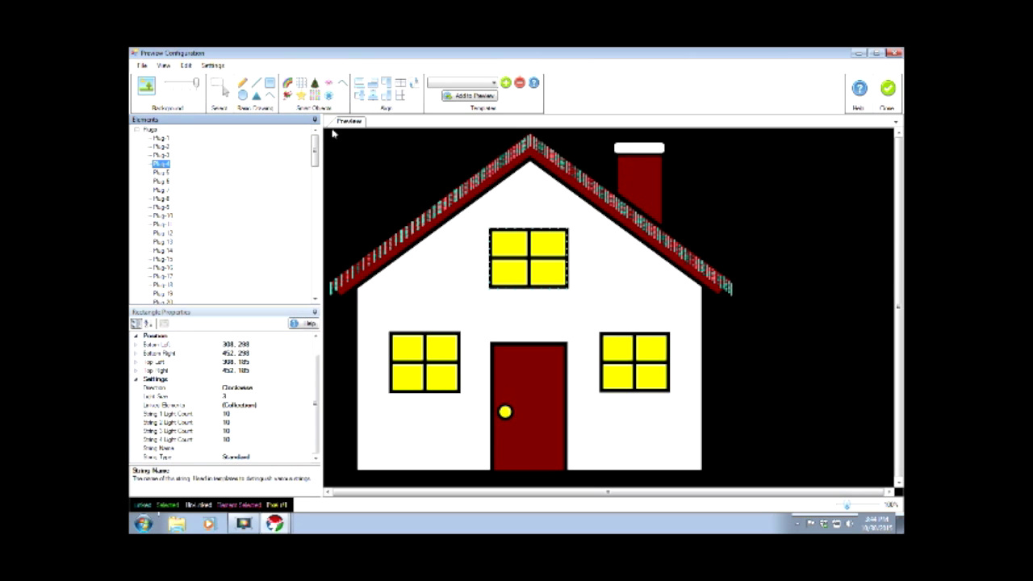
pyautogui.click(272, 85)
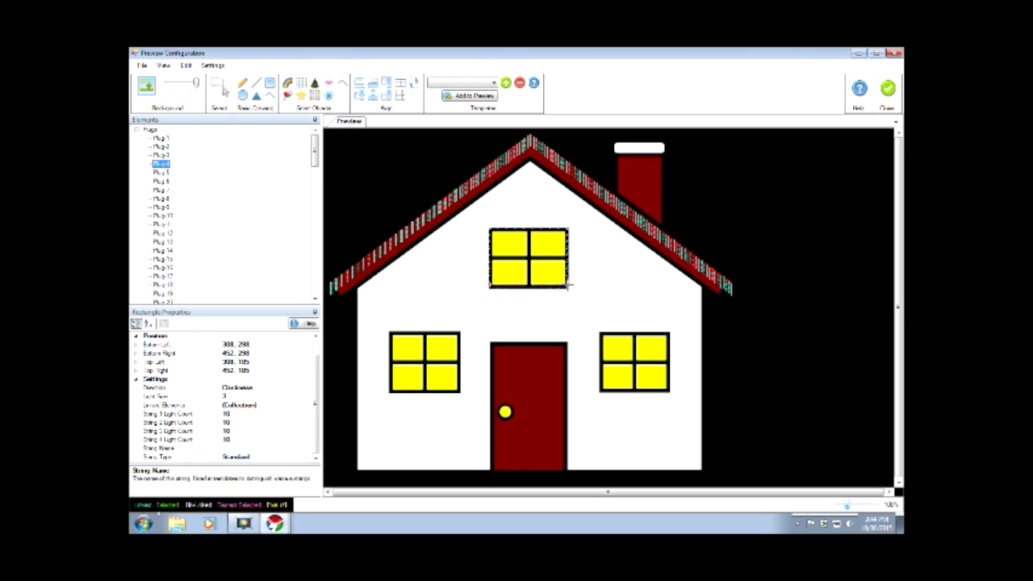
pyautogui.moveTo(568, 284); pyautogui.dragTo(570, 288)
# - Frame the lower left window with rectangle light strings for Plug-5 and Plug-6
pyautogui.click(169, 174)
pyautogui.moveTo(390, 335); pyautogui.dragTo(459, 394)
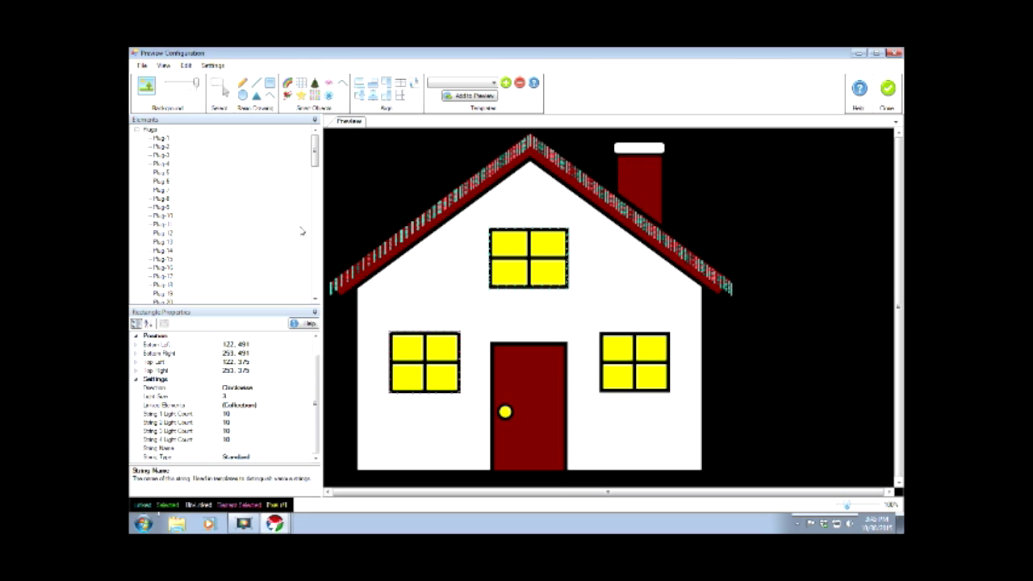
pyautogui.click(166, 181)
pyautogui.click(270, 85)
pyautogui.moveTo(390, 335); pyautogui.dragTo(460, 391)
# - Frame the lower right window with rectangle light strings for Plug 7 and Plug 8
pyautogui.click(162, 191)
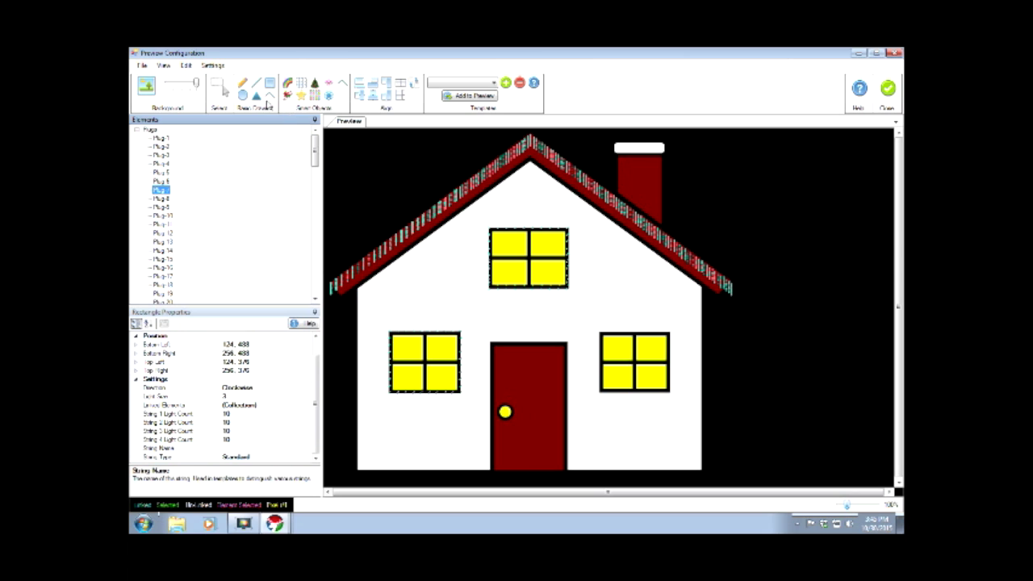
pyautogui.click(270, 84)
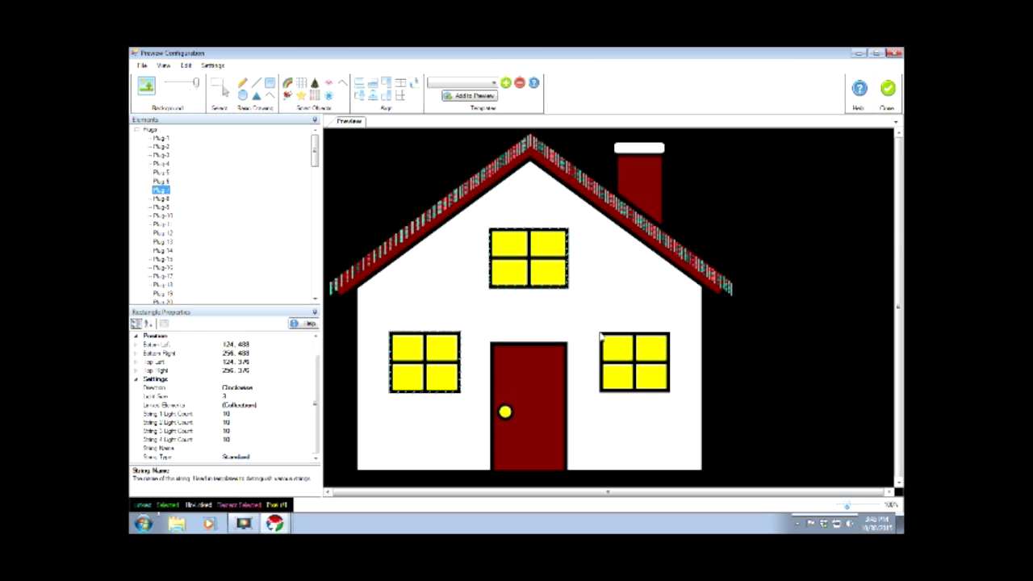
pyautogui.moveTo(600, 336); pyautogui.dragTo(670, 393)
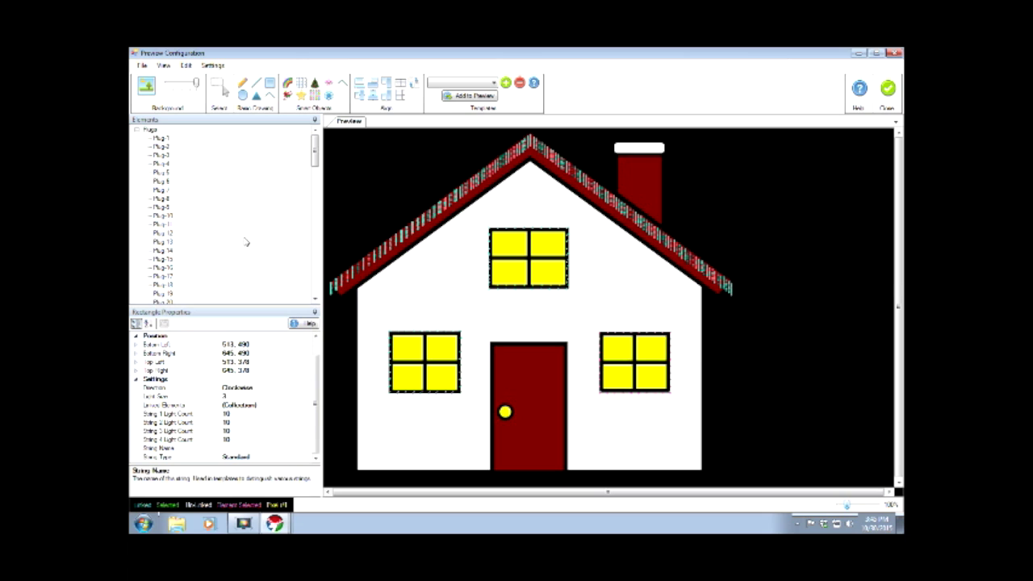
pyautogui.click(161, 199)
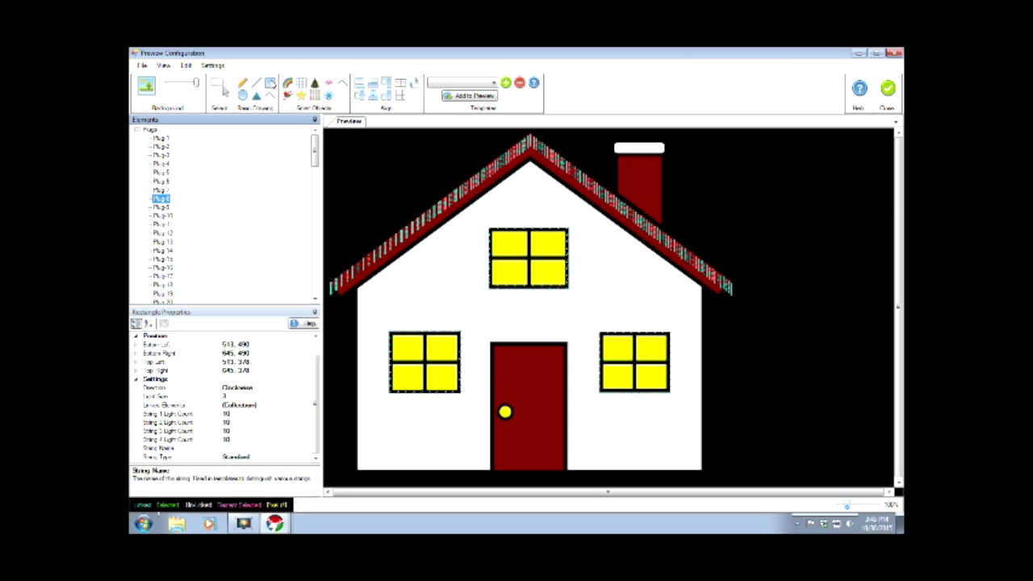
pyautogui.click(272, 84)
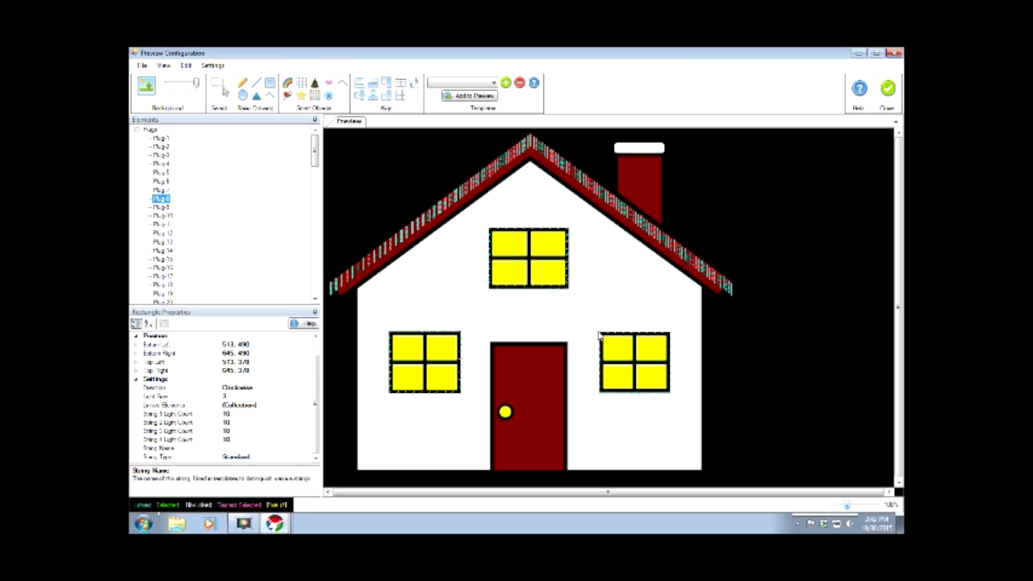
pyautogui.moveTo(599, 333); pyautogui.dragTo(670, 395)
# - Draw rectangle light strings around the front door for Plug 9 and Plug 10
pyautogui.click(164, 207)
pyautogui.moveTo(491, 344); pyautogui.dragTo(566, 469)
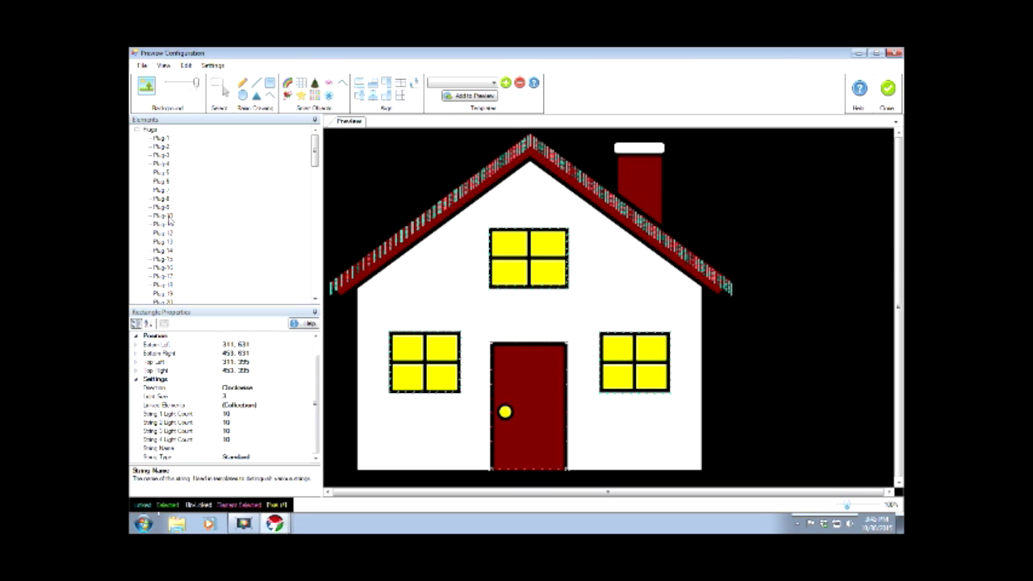
pyautogui.click(165, 216)
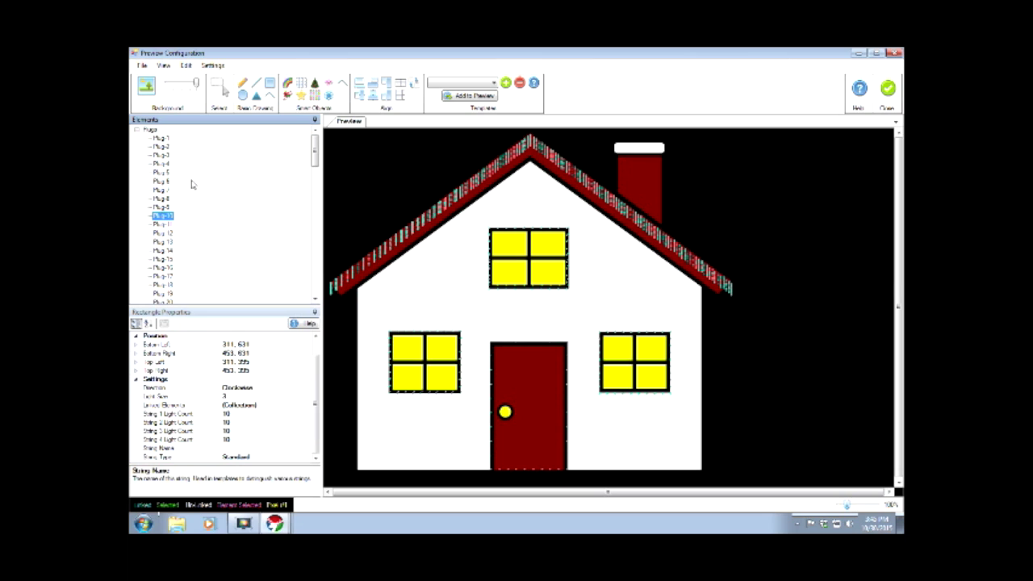
pyautogui.click(269, 84)
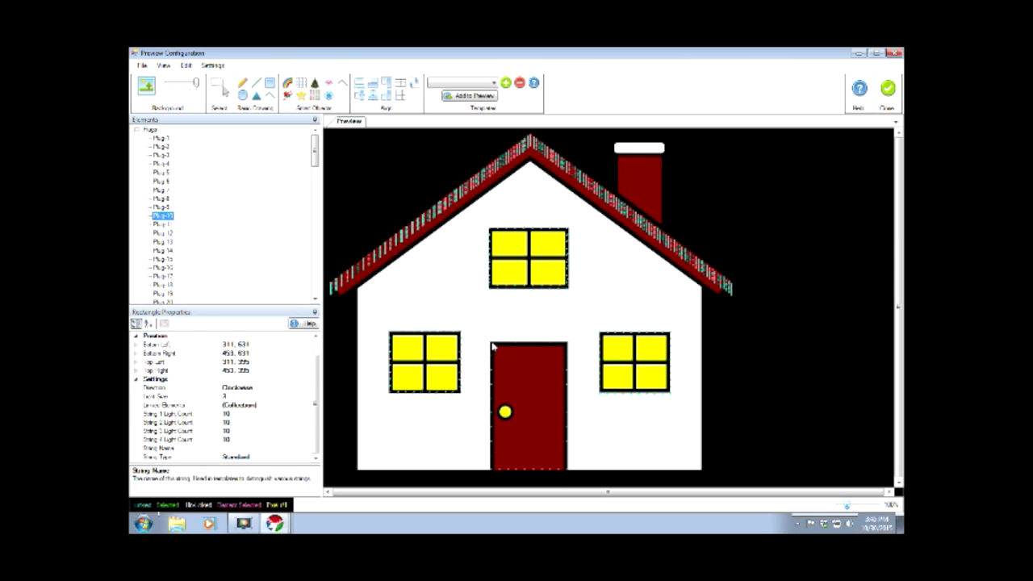
pyautogui.moveTo(494, 345); pyautogui.dragTo(566, 470)
# - Draw a row of candy canes for Plug 11 at the house's lower right, then close the preview editor
pyautogui.click(163, 224)
pyautogui.moveTo(680, 435)
pyautogui.mouseDown()
pyautogui.moveTo(686, 464)
pyautogui.moveTo(664, 464)
pyautogui.moveTo(686, 468)
pyautogui.mouseUp()
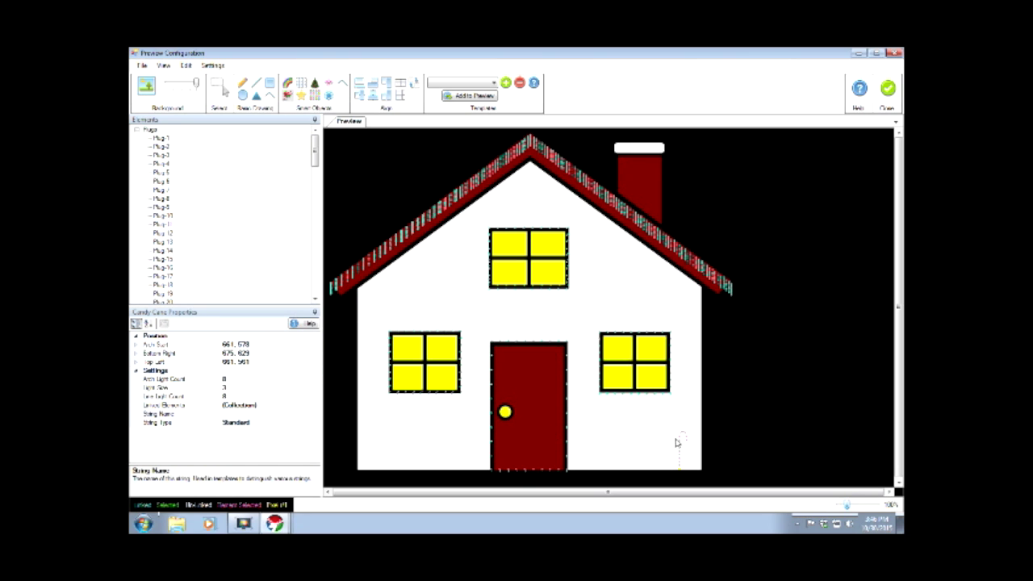
pyautogui.click(165, 226)
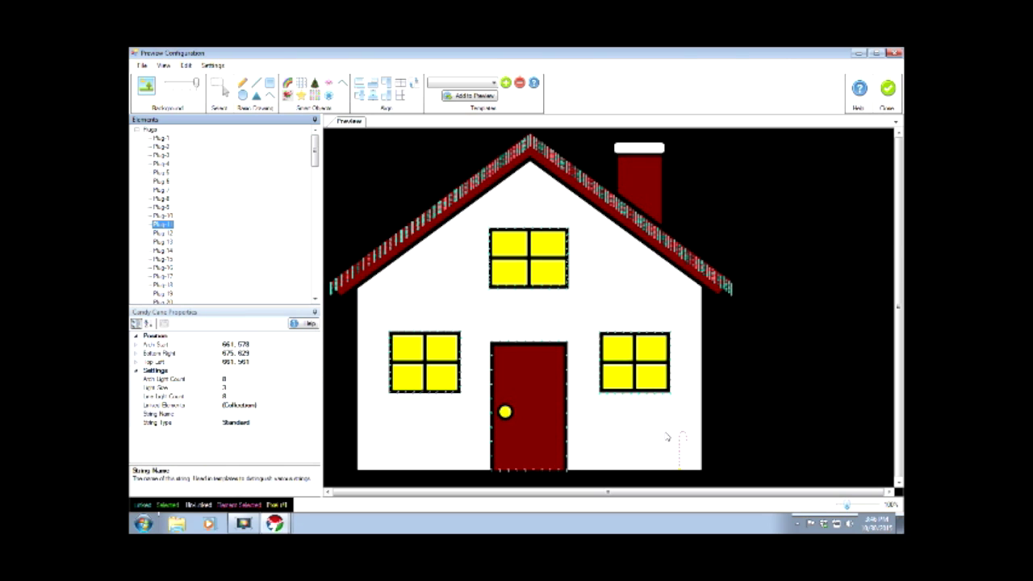
pyautogui.moveTo(666, 437); pyautogui.dragTo(672, 468)
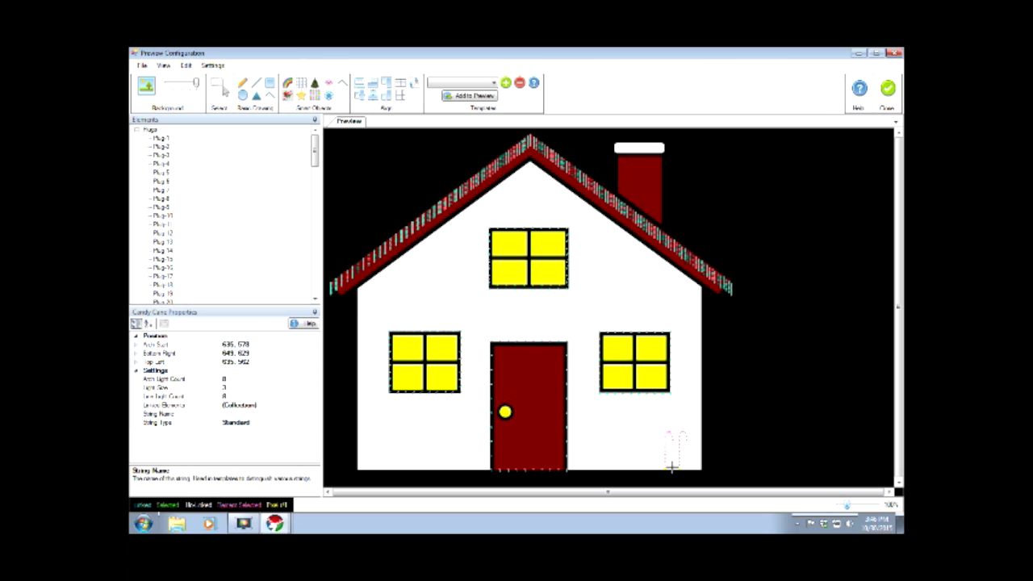
pyautogui.click(169, 225)
pyautogui.click(657, 465)
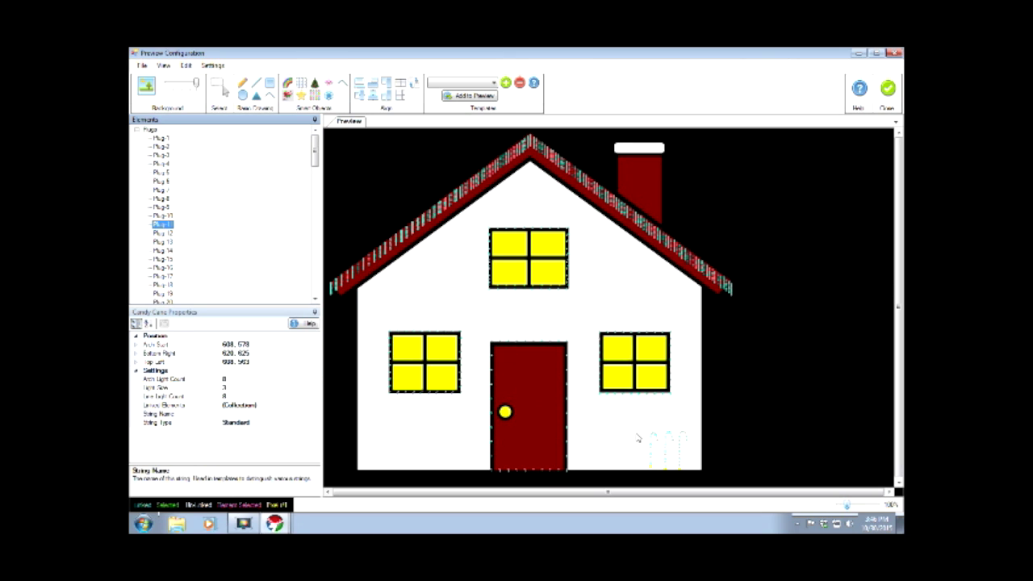
pyautogui.moveTo(634, 431); pyautogui.dragTo(644, 471)
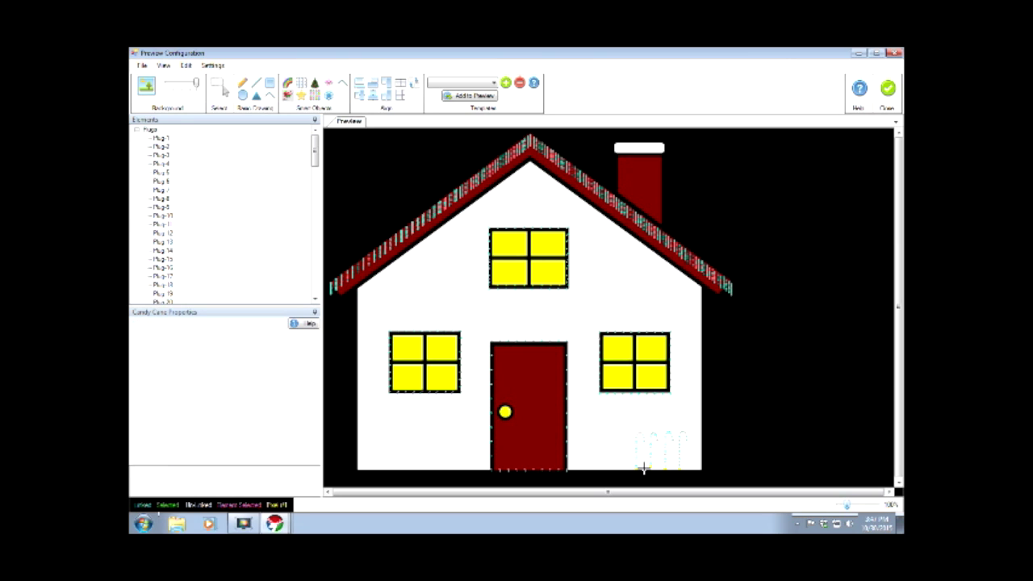
pyautogui.click(164, 224)
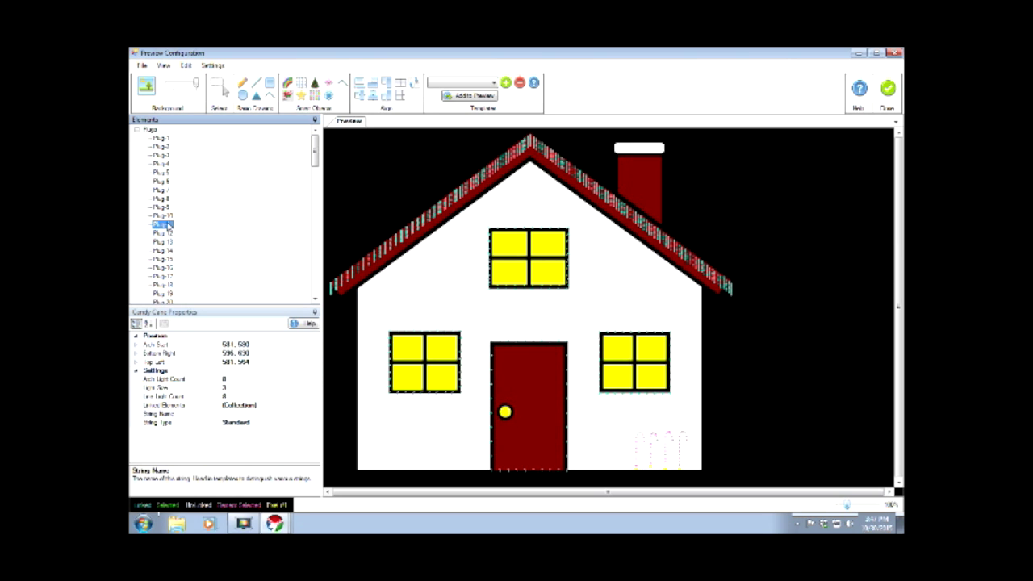
pyautogui.click(888, 90)
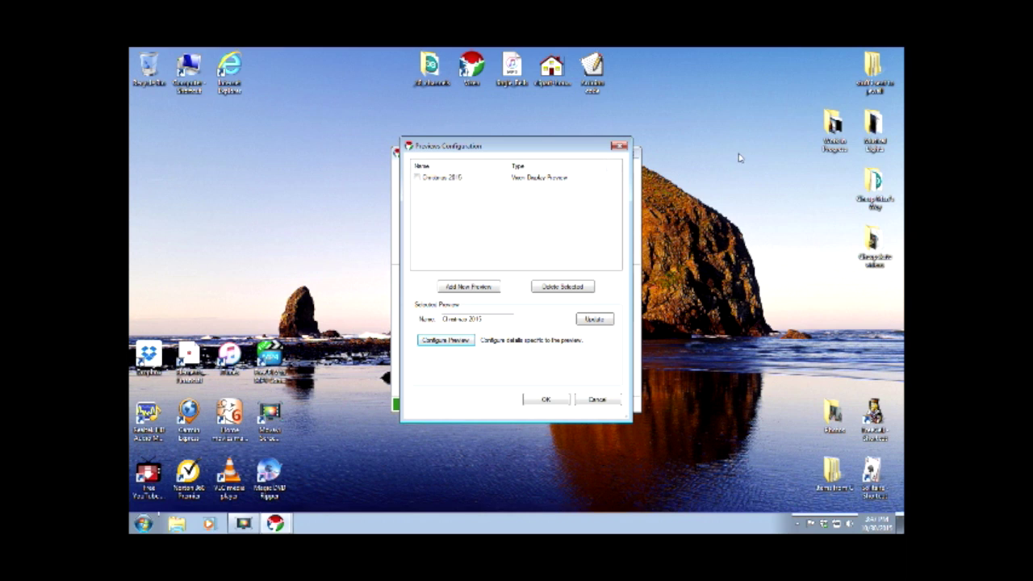
# - Confirm the Previews Configuration with OK and open Setup Display
pyautogui.click(544, 400)
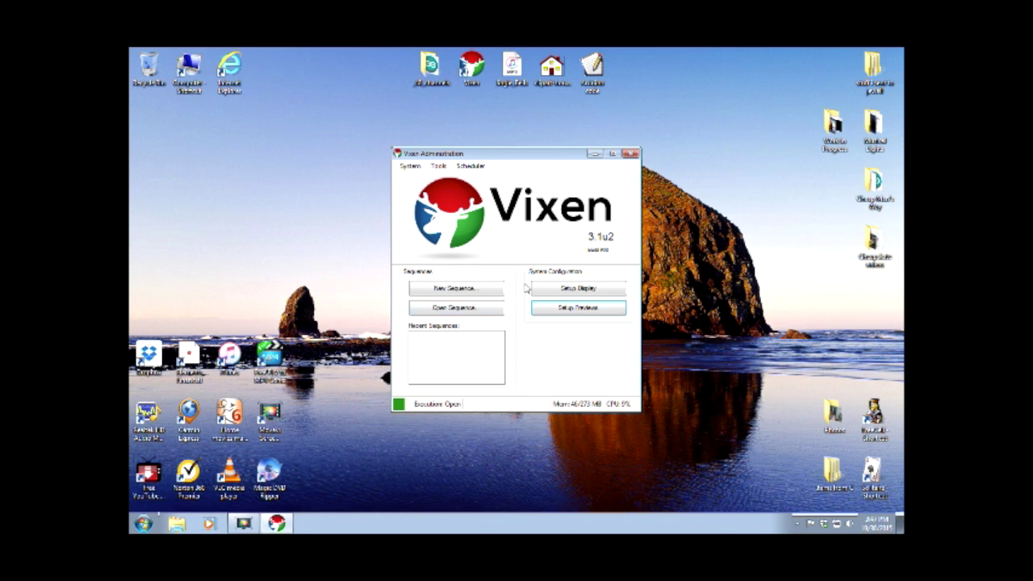
pyautogui.click(574, 291)
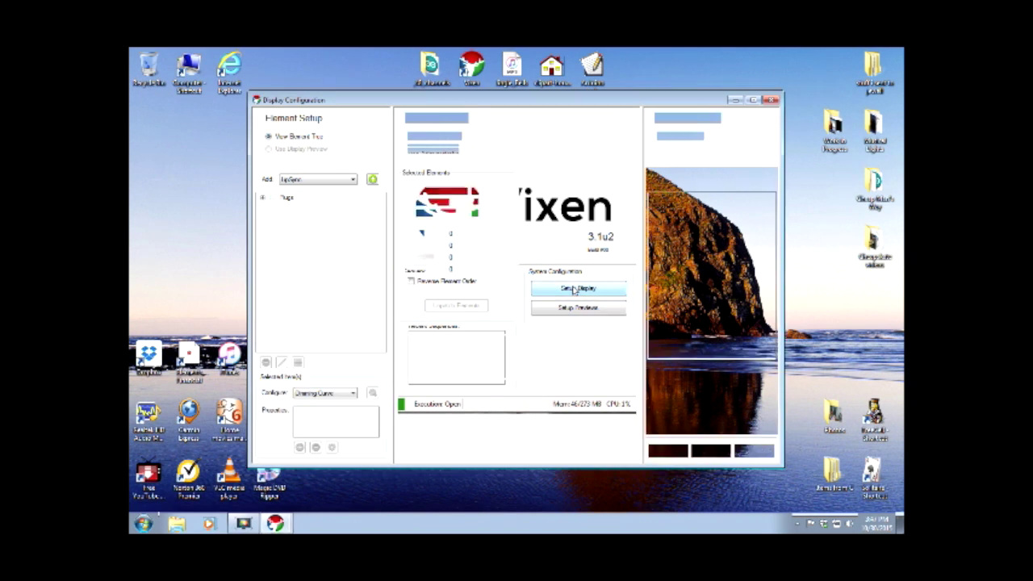
# - Expand the Plugs group and rename Plug 1 with its location and colour
pyautogui.click(262, 198)
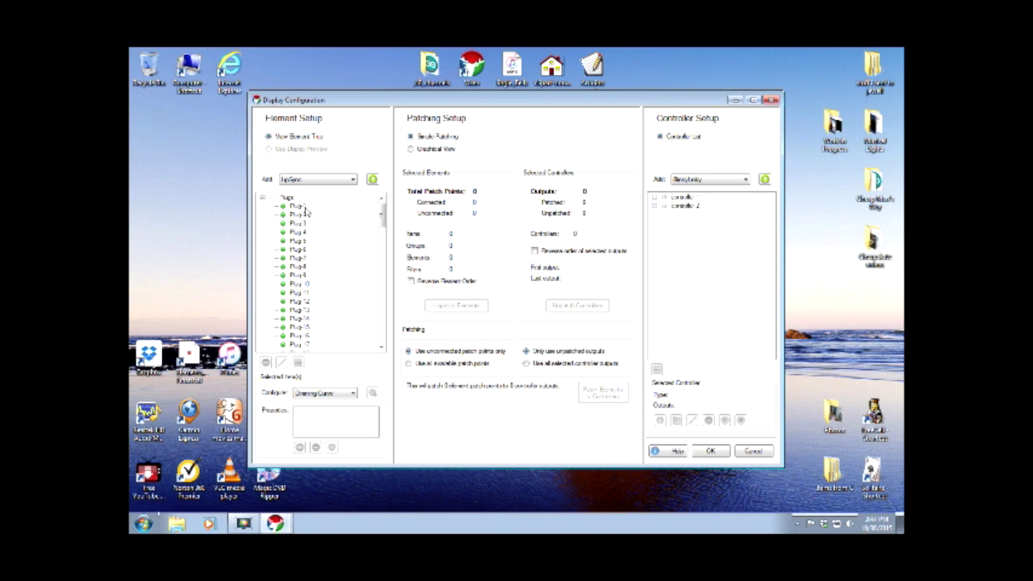
pyautogui.rightClick(299, 208)
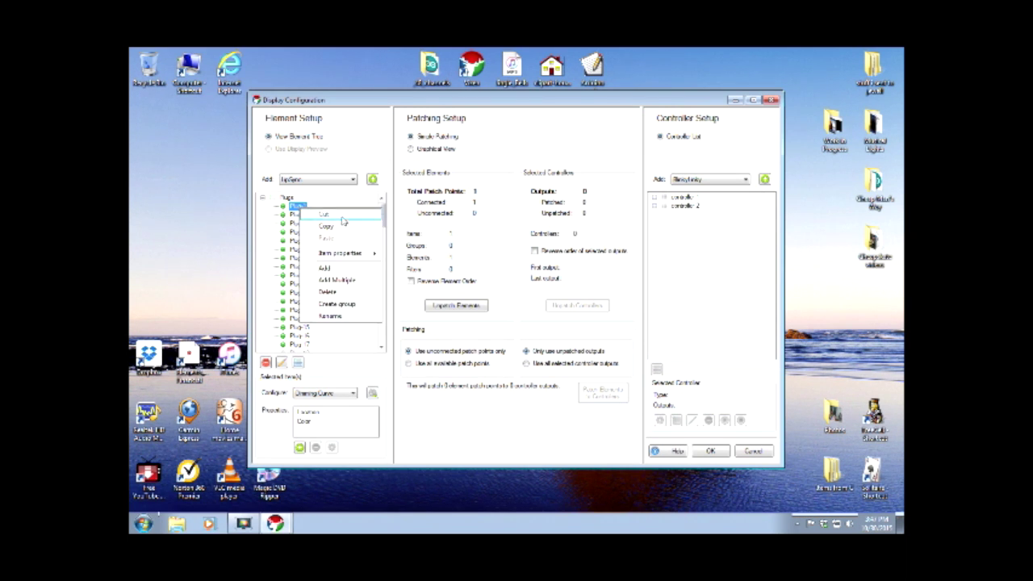
pyautogui.click(331, 316)
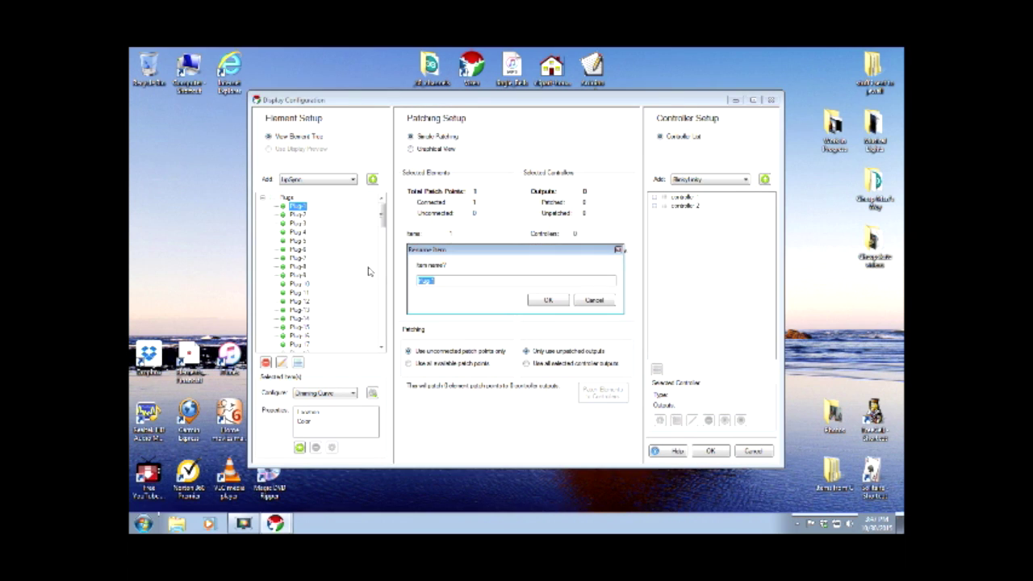
pyautogui.click(437, 282)
pyautogui.click(544, 300)
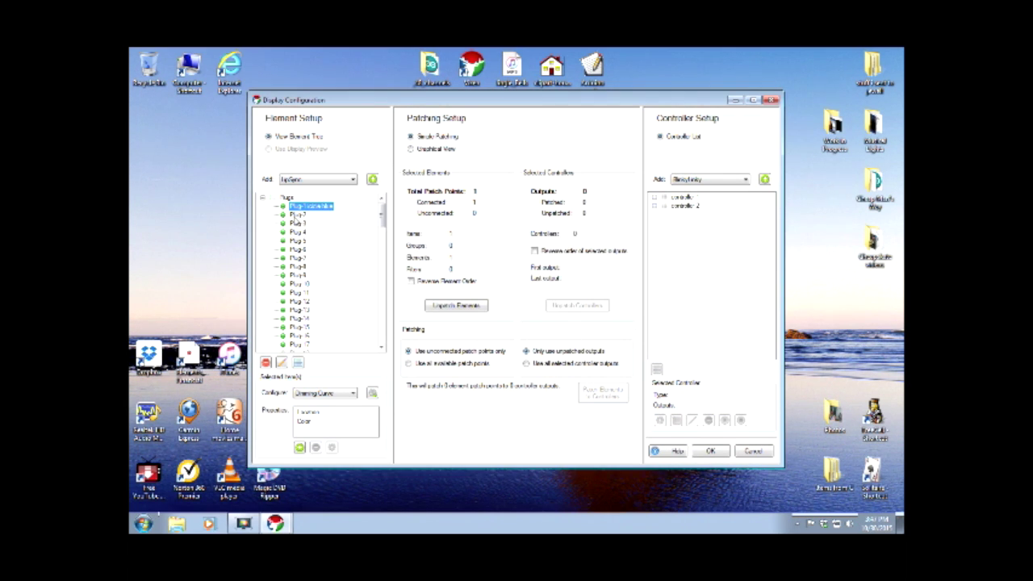
# - Rename Plug 2 by appending its location and colour, starting with 'Le'
pyautogui.click(297, 215)
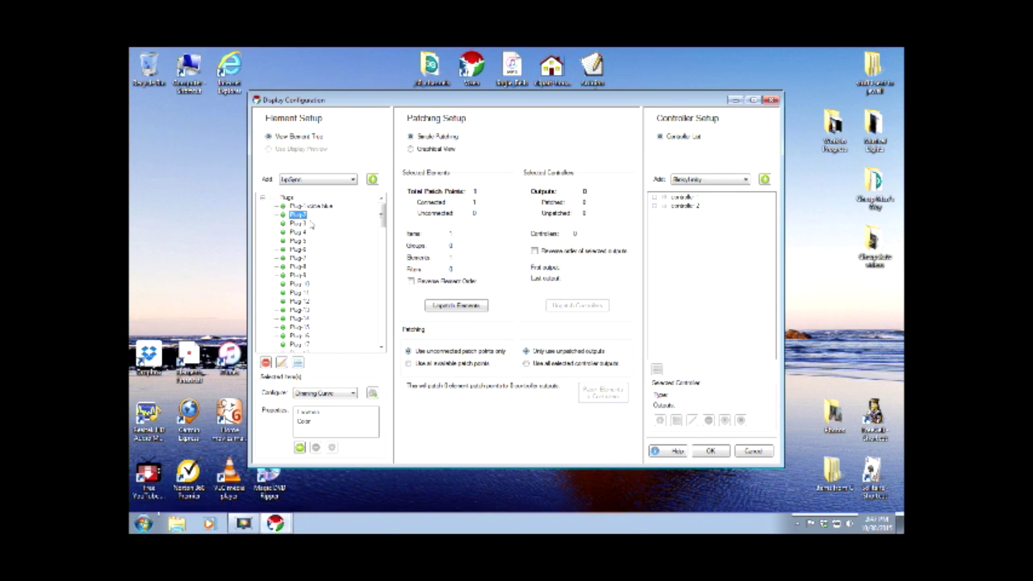
pyautogui.rightClick(318, 214)
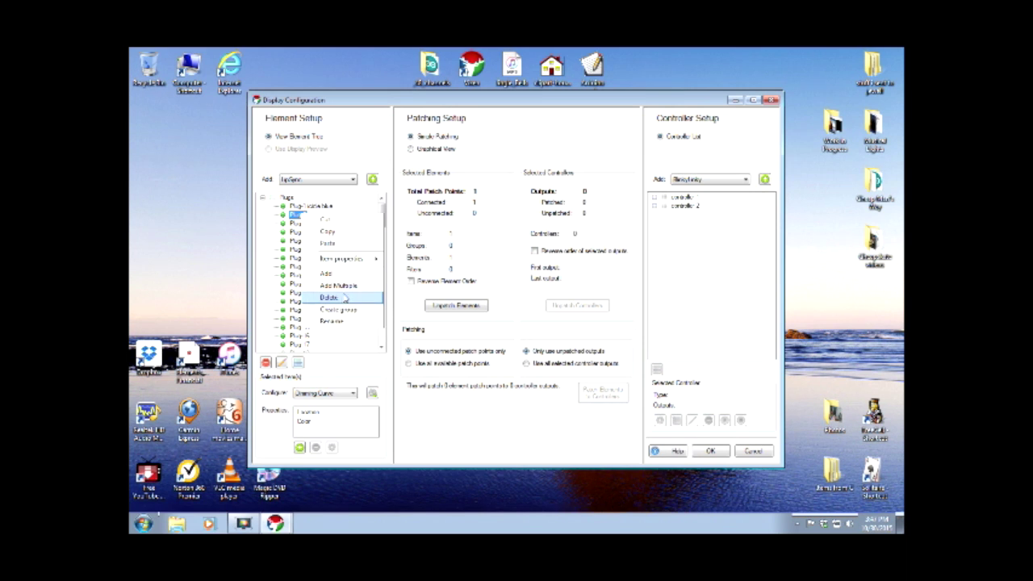
pyautogui.click(331, 320)
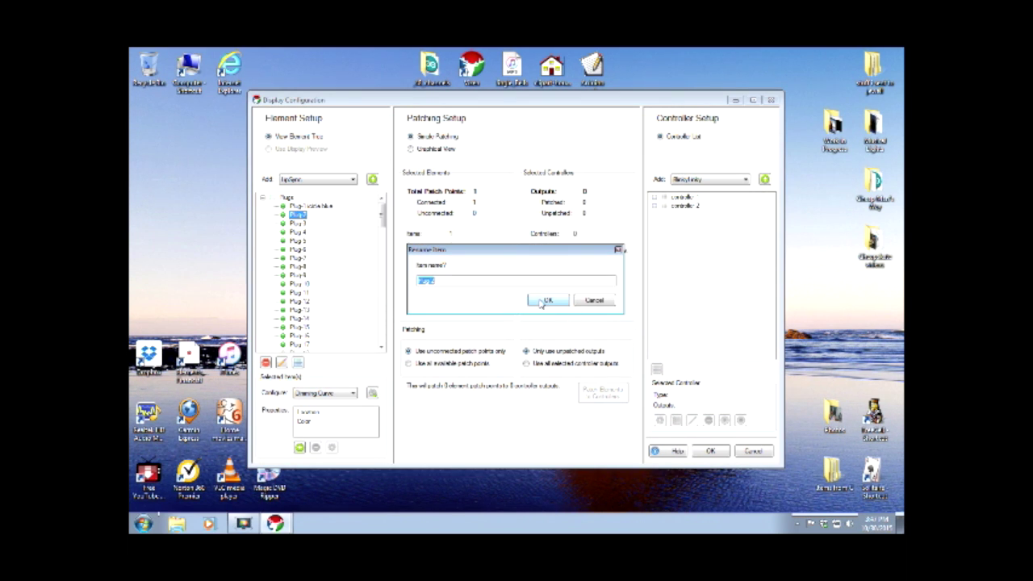
pyautogui.click(437, 281)
pyautogui.write('Le')
pyautogui.click(546, 300)
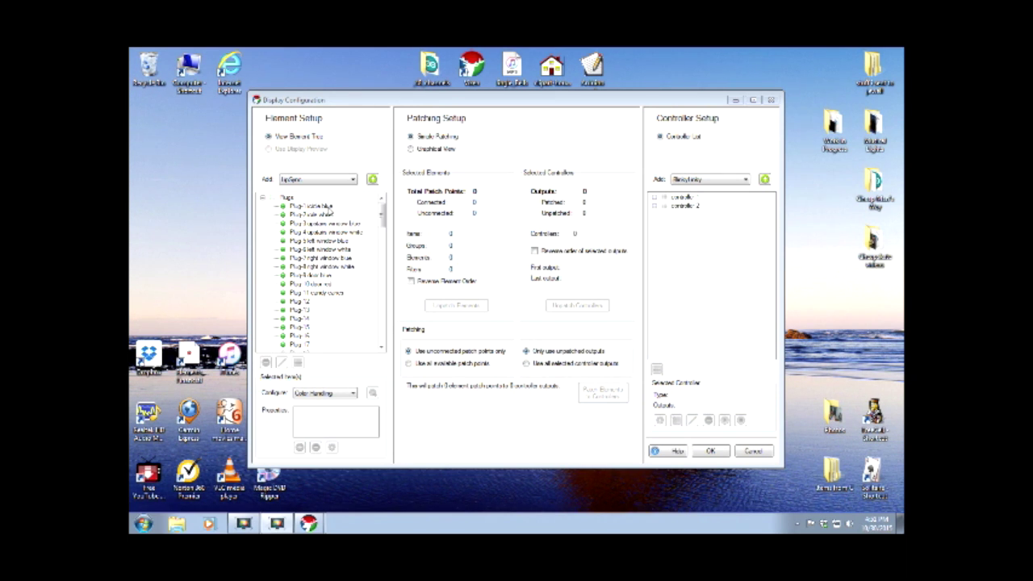
pyautogui.click(327, 208)
# - Select Plugs 1, 3, 5, 7 and 9 and choose Color Handling as the property
pyautogui.keyDown('ctrl'); pyautogui.click(359, 226); pyautogui.keyUp('ctrl')
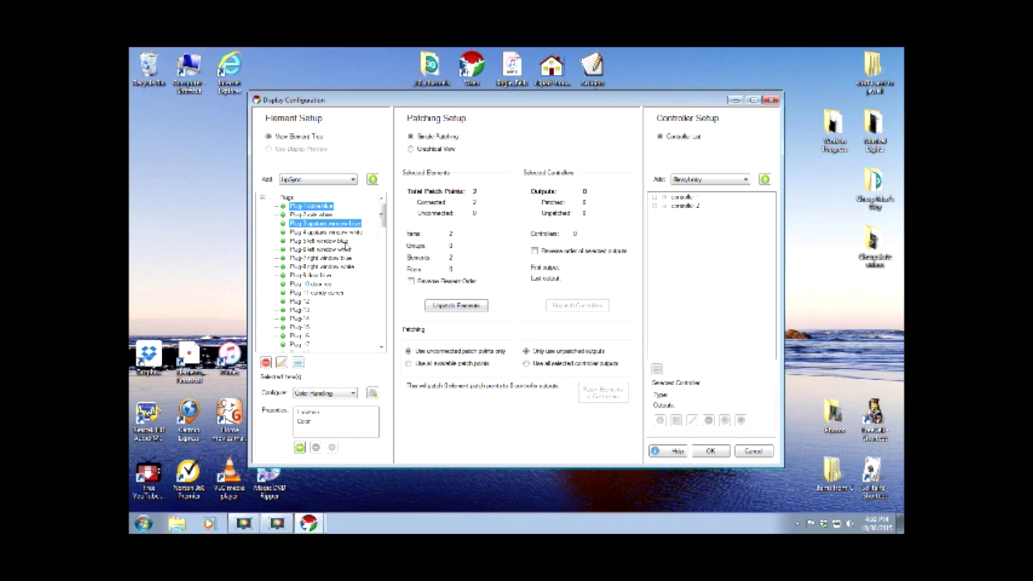
pyautogui.keyDown('ctrl'); pyautogui.click(347, 244); pyautogui.keyUp('ctrl')
pyautogui.keyDown('ctrl'); pyautogui.click(347, 259); pyautogui.keyUp('ctrl')
pyautogui.keyDown('ctrl'); pyautogui.click(331, 276); pyautogui.keyUp('ctrl')
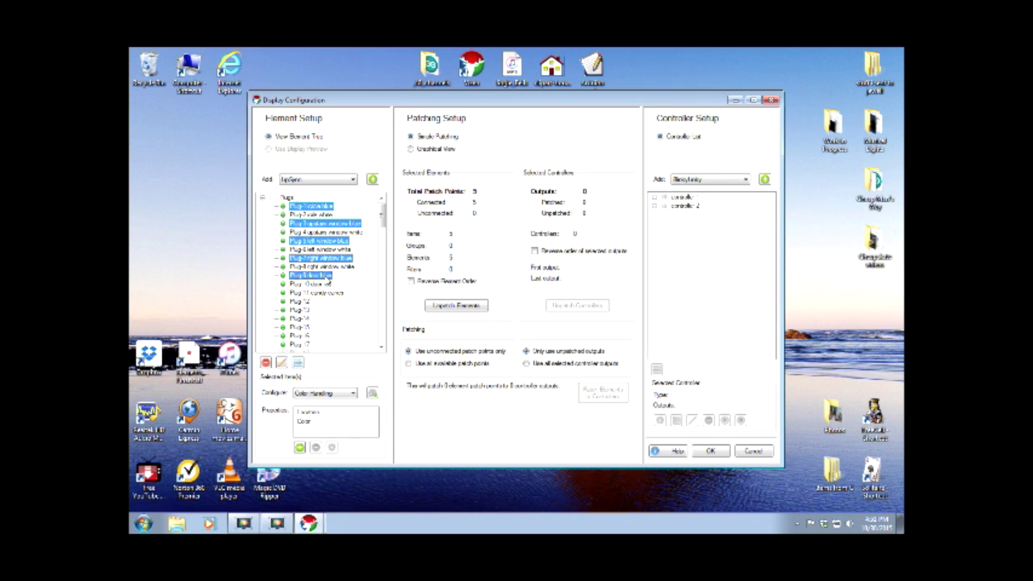
pyautogui.click(352, 394)
pyautogui.click(352, 394)
# - Configure them as single-colour Blue, confirming the overwrite of existing colour properties
pyautogui.click(373, 393)
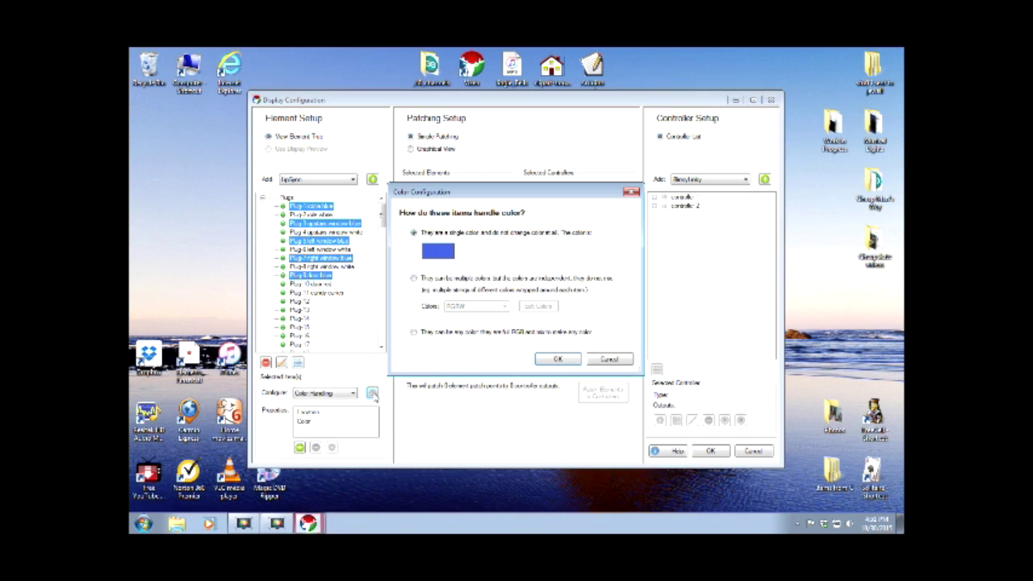
pyautogui.click(439, 253)
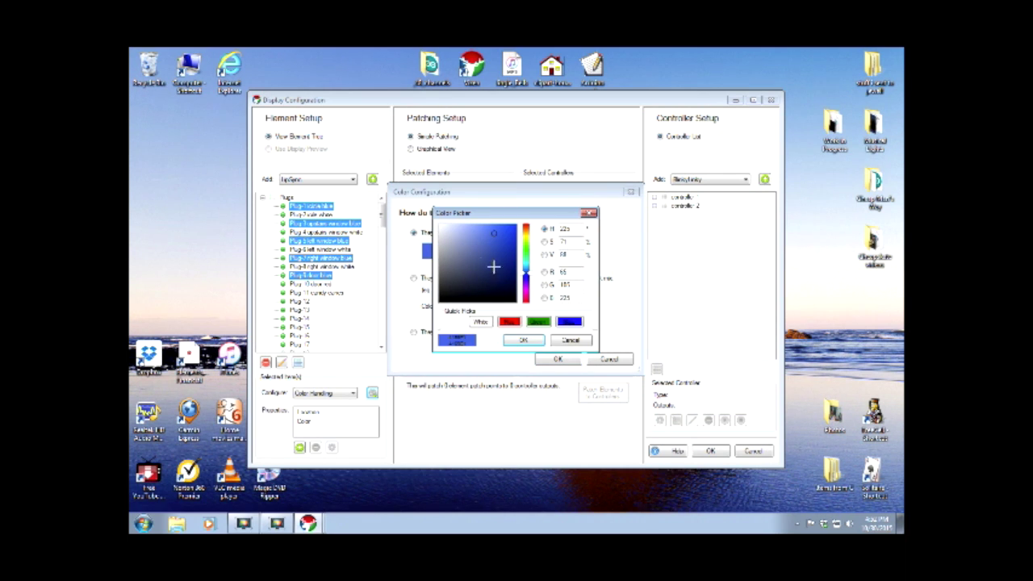
pyautogui.click(530, 264)
pyautogui.moveTo(531, 264); pyautogui.dragTo(529, 256)
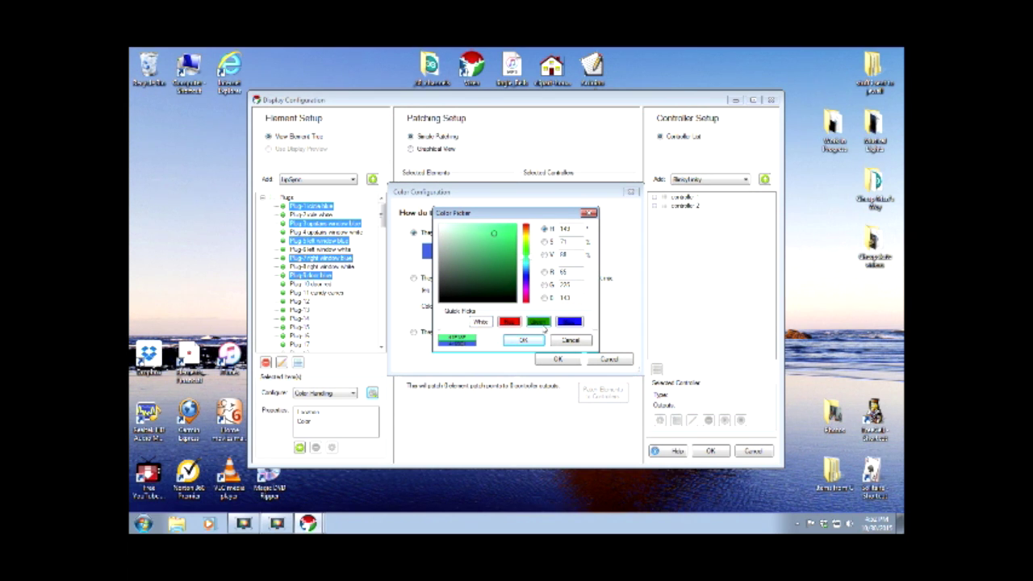
pyautogui.click(569, 322)
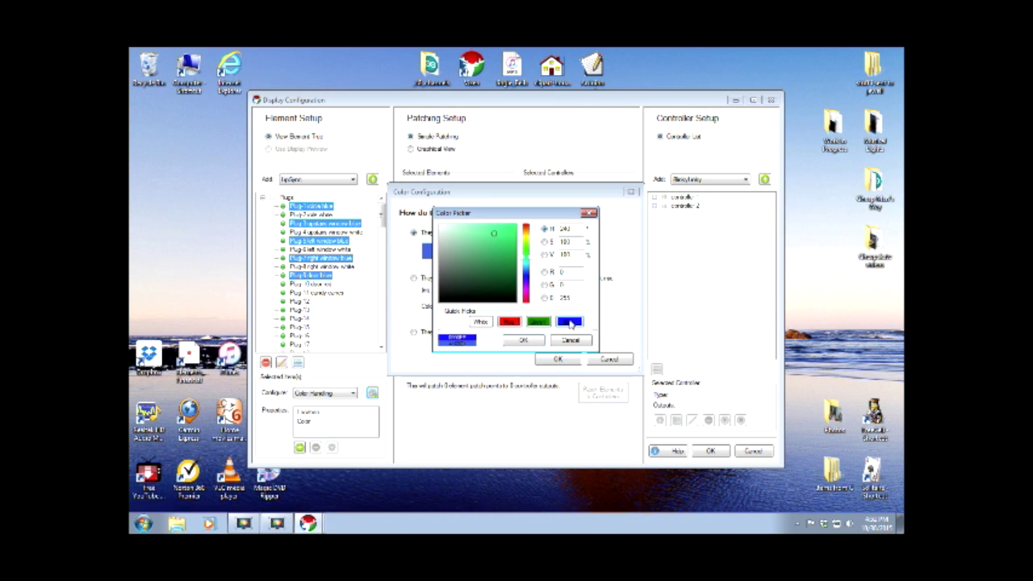
pyautogui.click(524, 340)
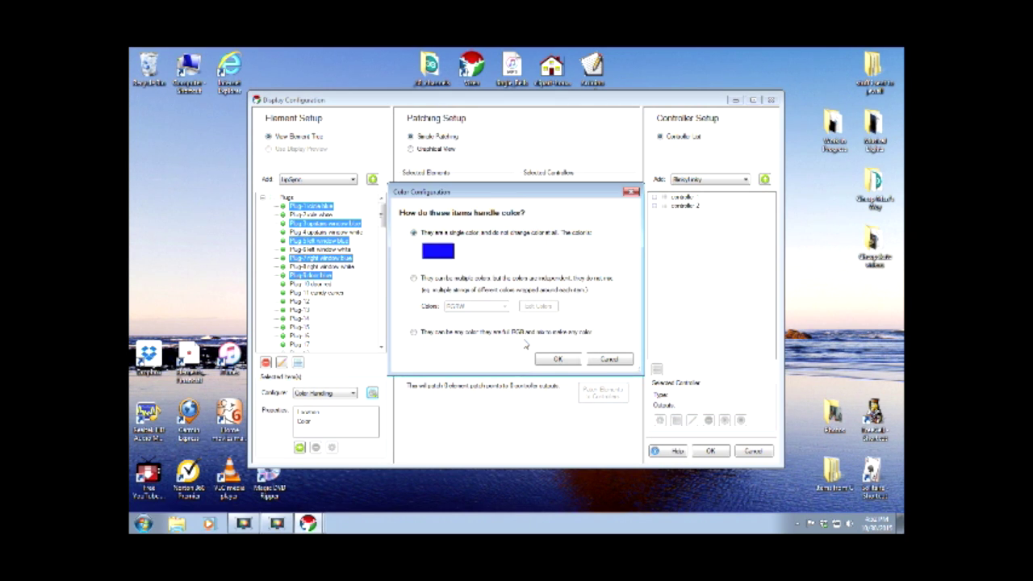
pyautogui.click(558, 360)
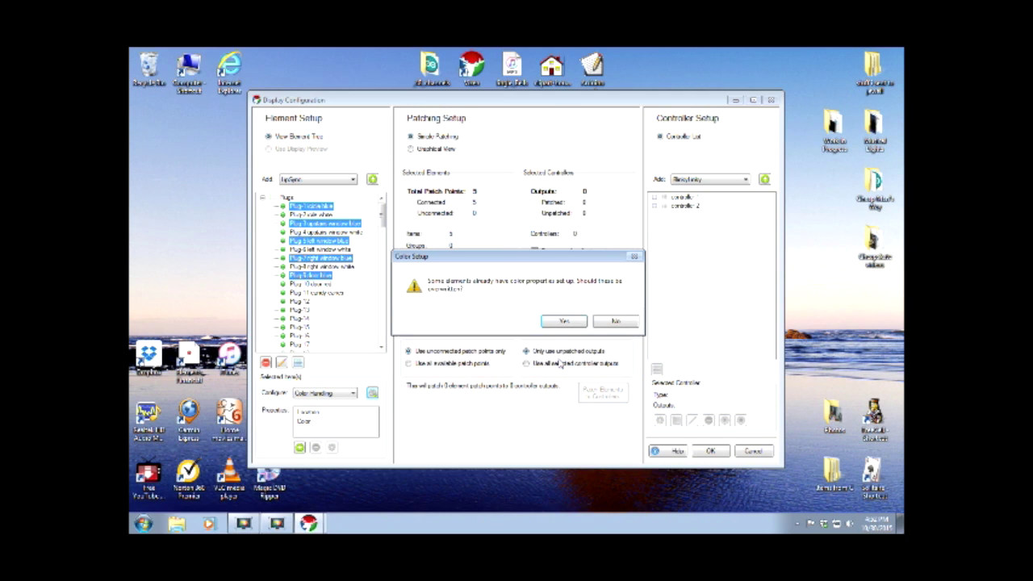
pyautogui.click(565, 322)
pyautogui.click(564, 322)
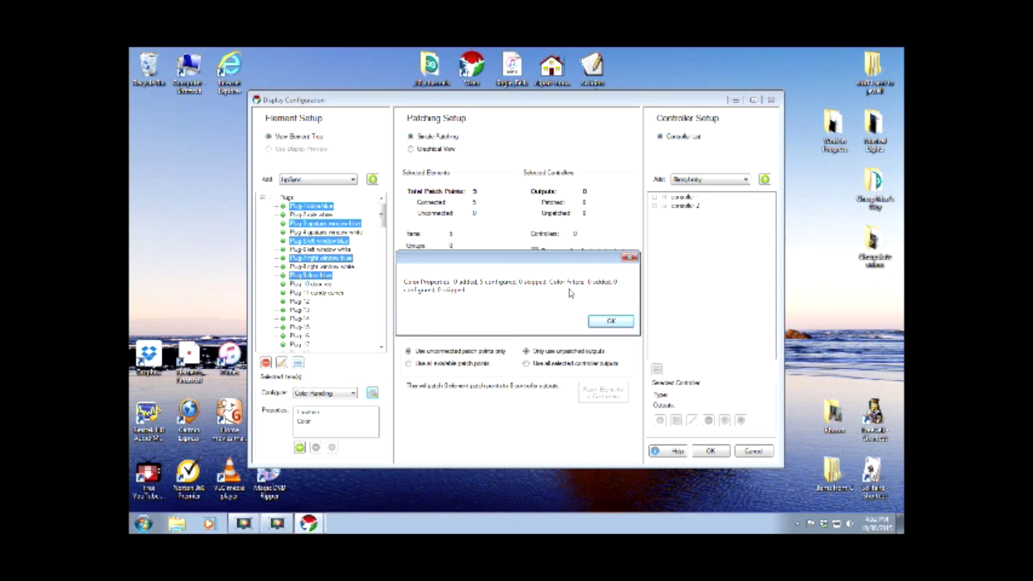
pyautogui.click(604, 322)
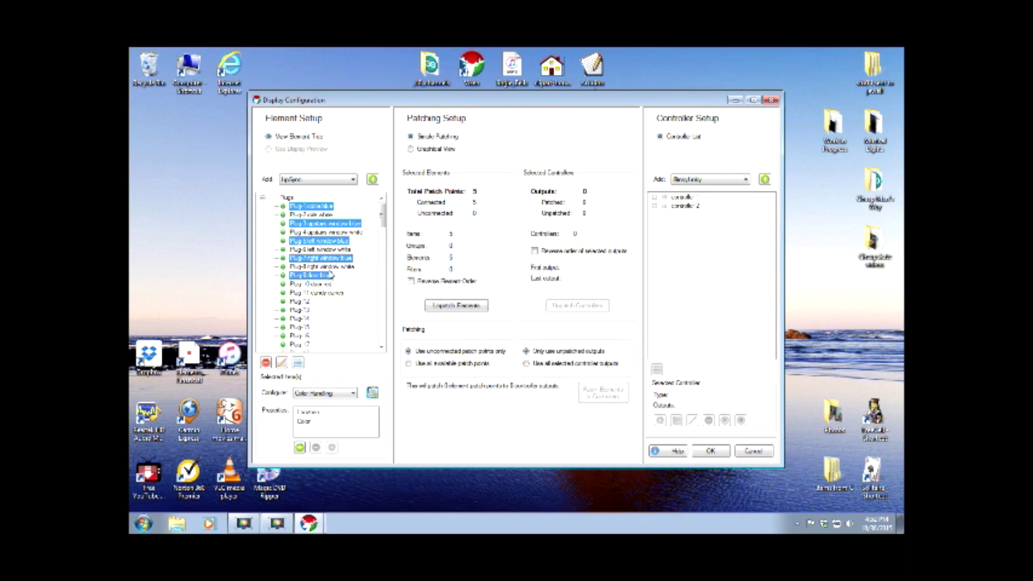
pyautogui.click(328, 216)
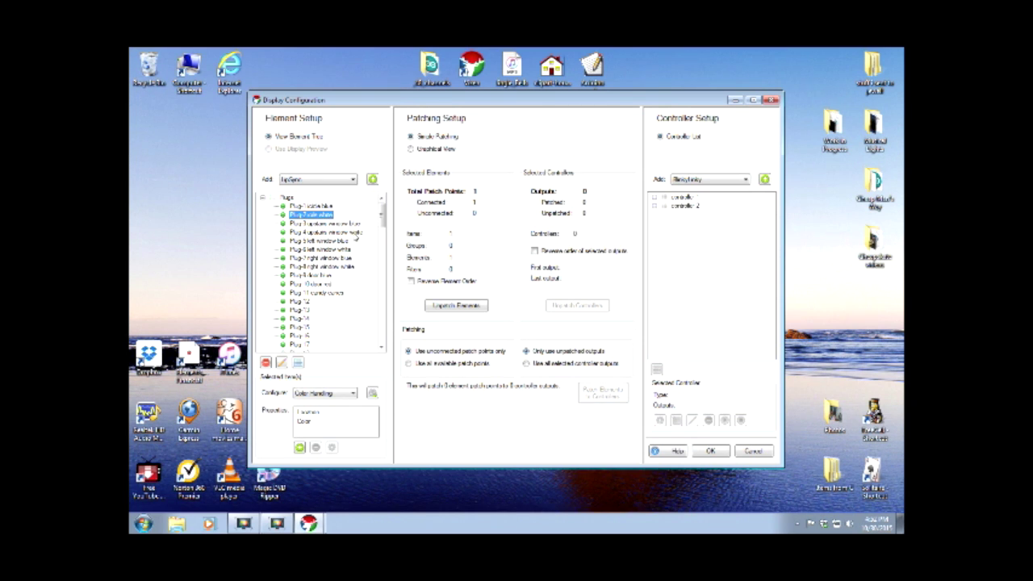
# - Set Plugs 2, 4, 6 and 8 to single-colour White, overwriting their existing colour properties
pyautogui.keyDown('ctrl'); pyautogui.click(352, 234); pyautogui.keyUp('ctrl')
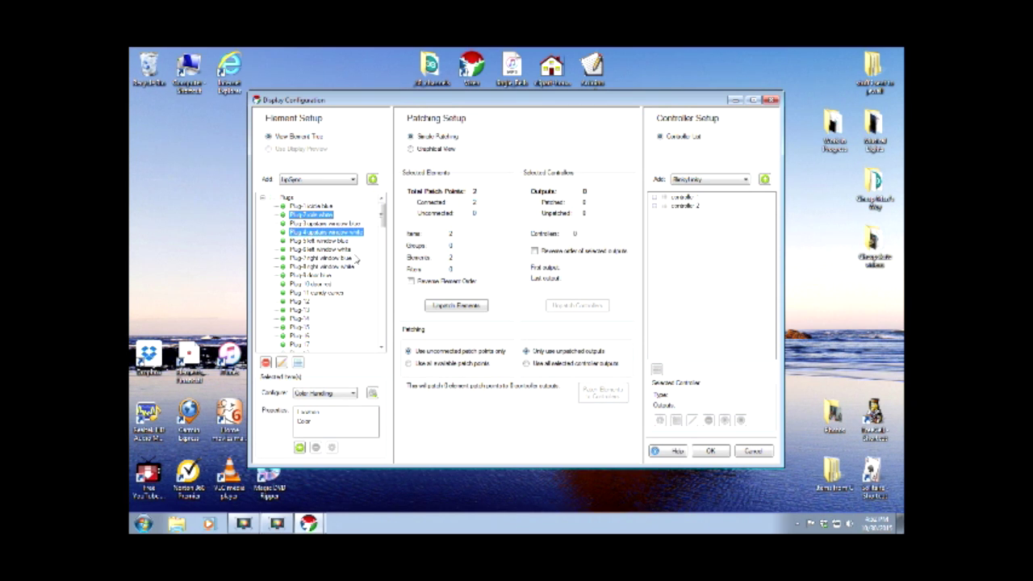
pyautogui.keyDown('ctrl'); pyautogui.click(355, 250); pyautogui.keyUp('ctrl')
pyautogui.keyDown('ctrl'); pyautogui.click(357, 267); pyautogui.keyUp('ctrl')
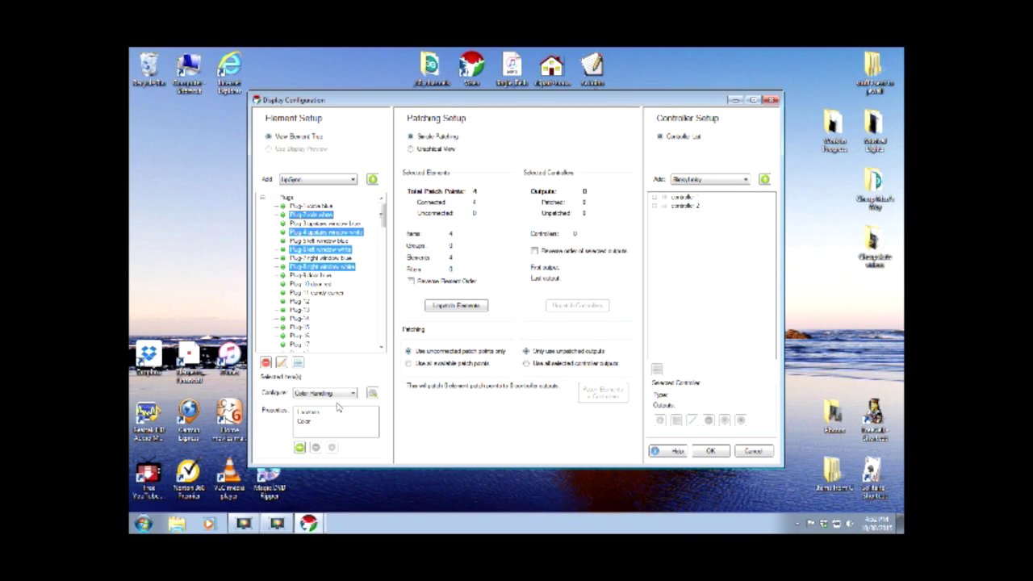
pyautogui.click(373, 393)
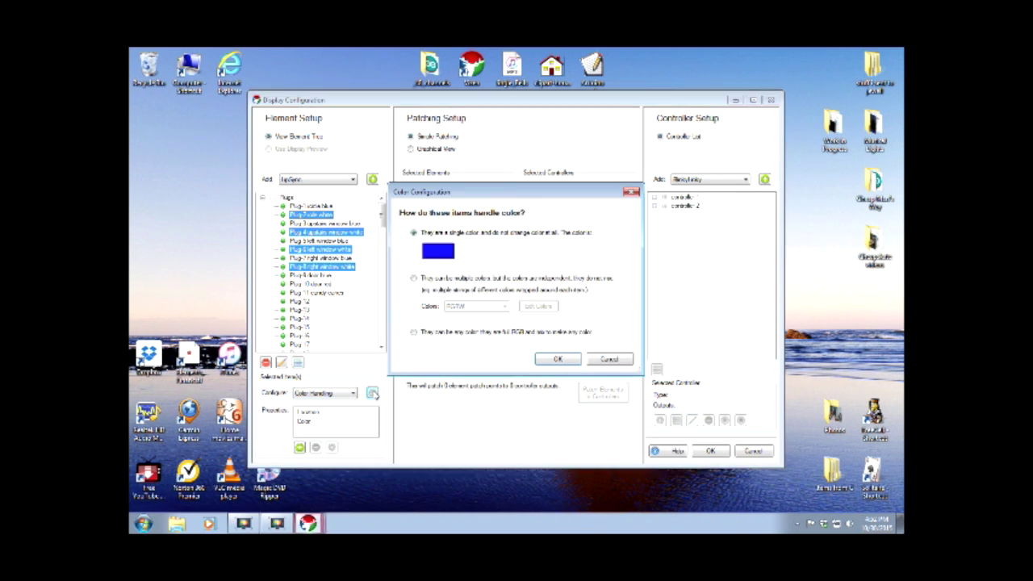
pyautogui.click(440, 257)
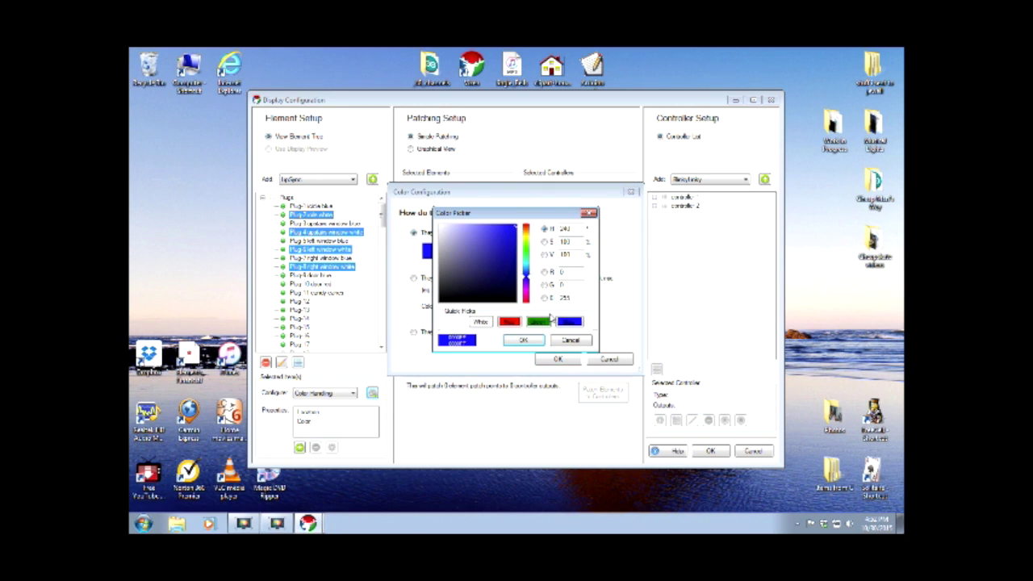
pyautogui.click(481, 323)
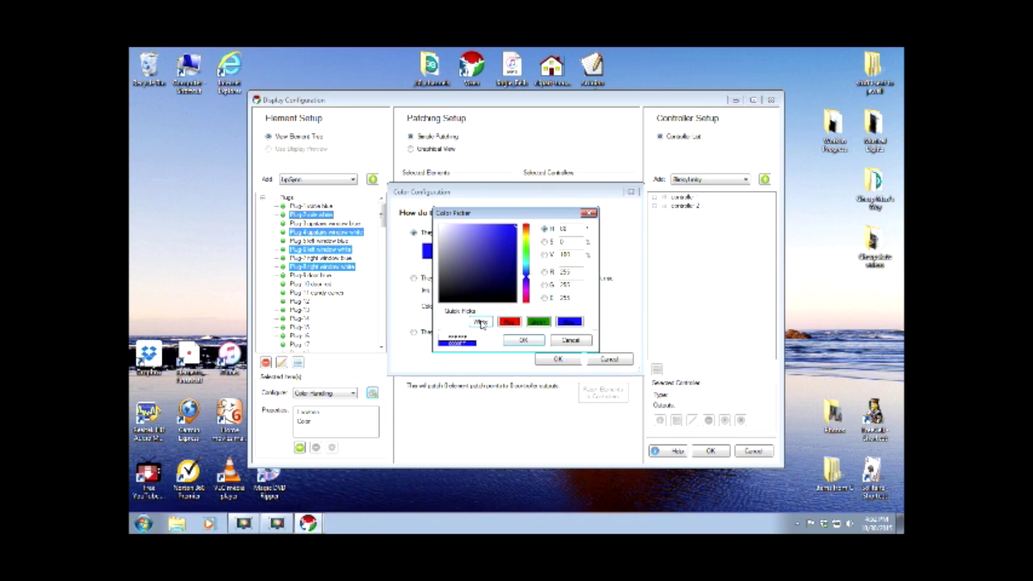
pyautogui.click(519, 340)
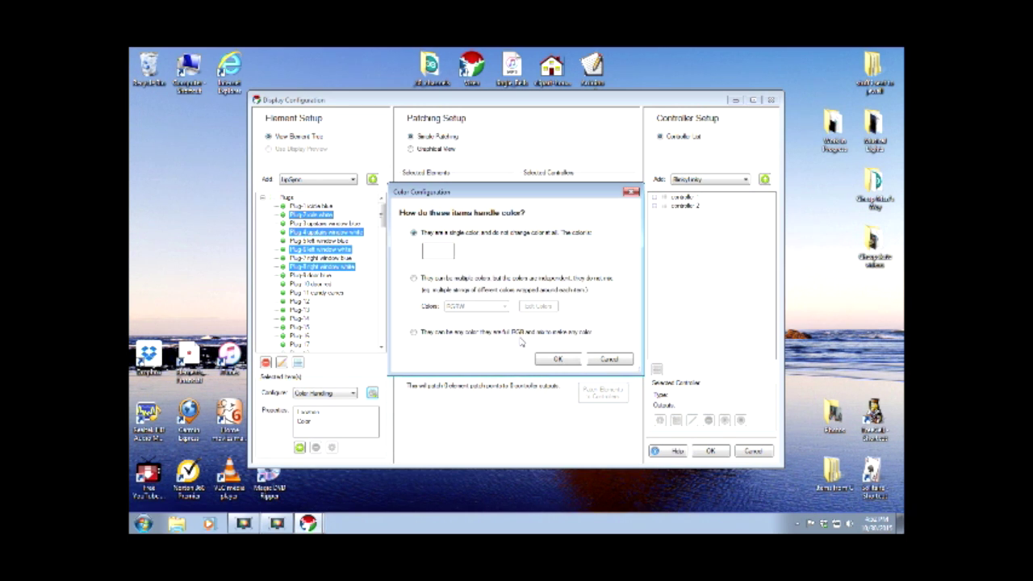
pyautogui.click(557, 359)
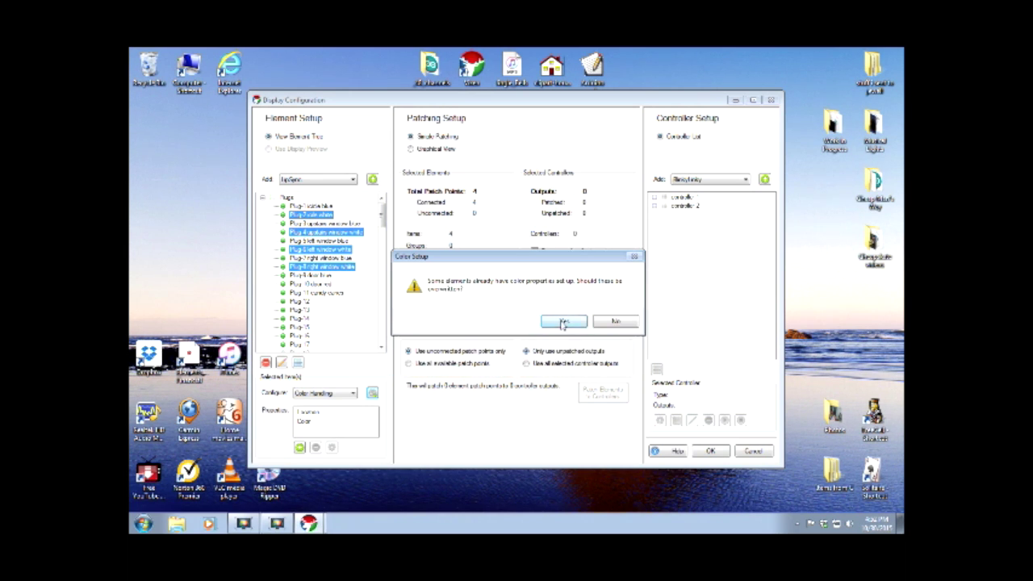
pyautogui.click(564, 324)
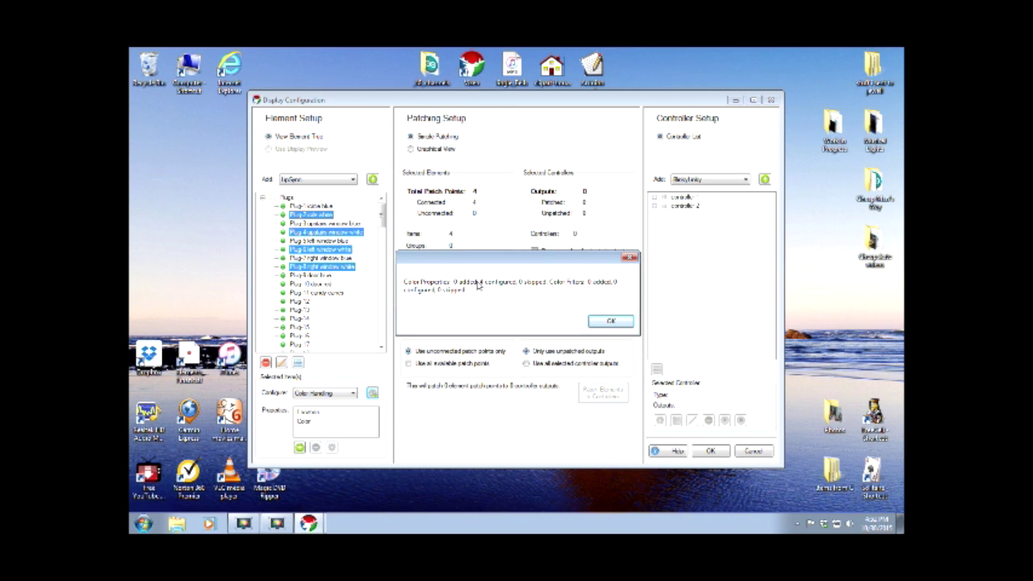
pyautogui.click(618, 324)
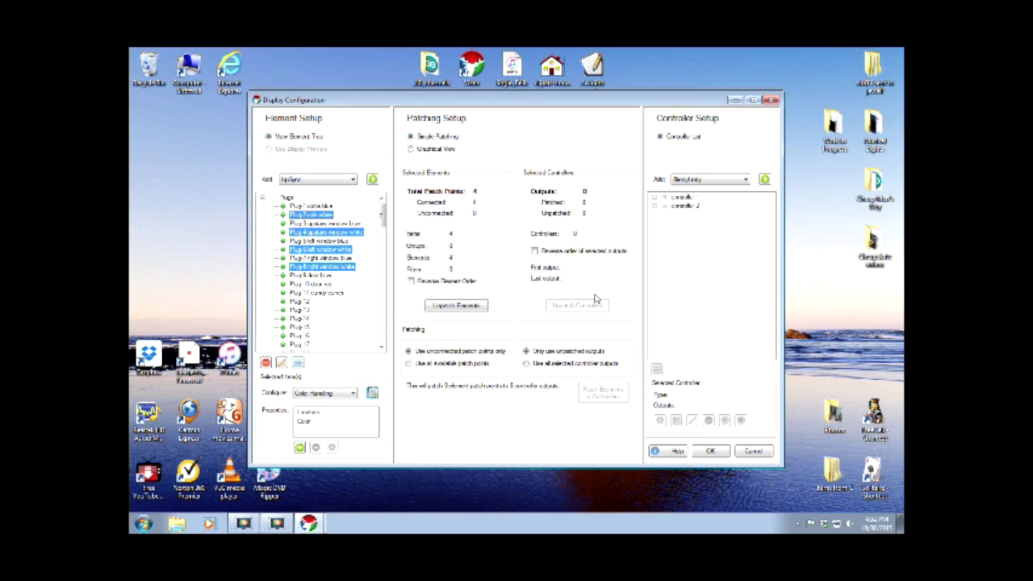
pyautogui.click(323, 284)
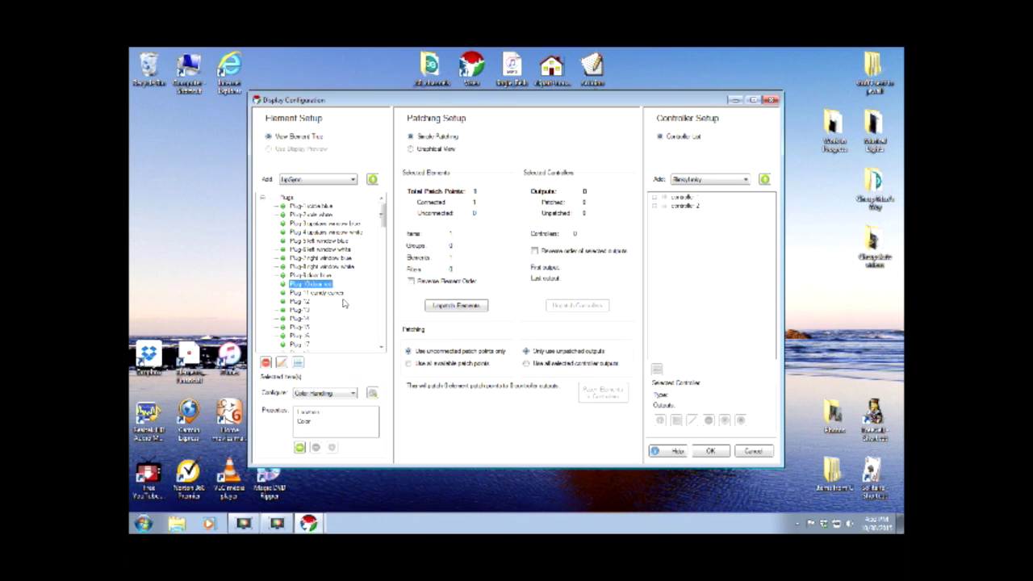
# - Set Plugs 10 and 11 to single-colour Red, overwriting their existing colour properties
pyautogui.keyDown('ctrl'); pyautogui.click(333, 292); pyautogui.keyUp('ctrl')
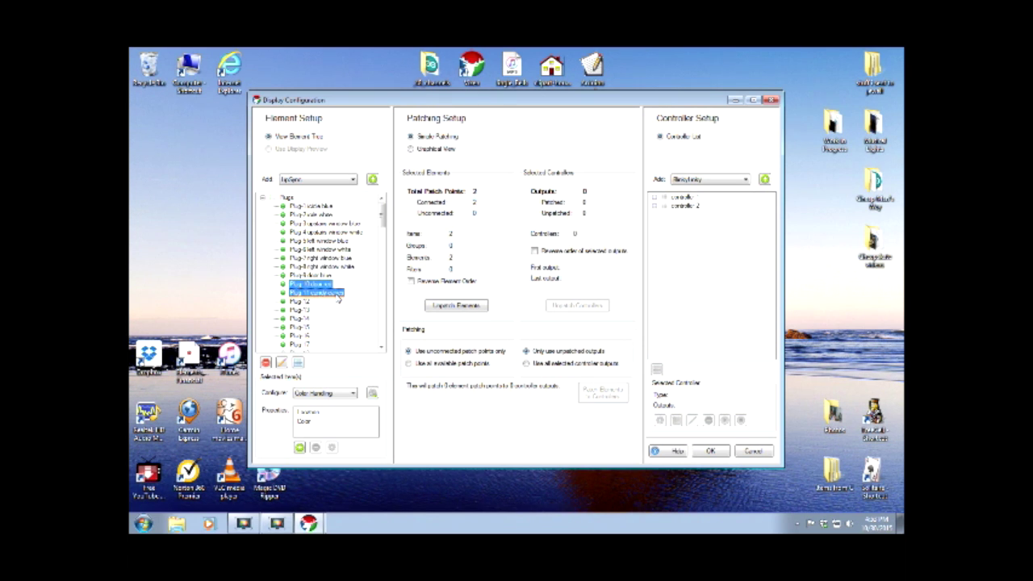
pyautogui.click(373, 393)
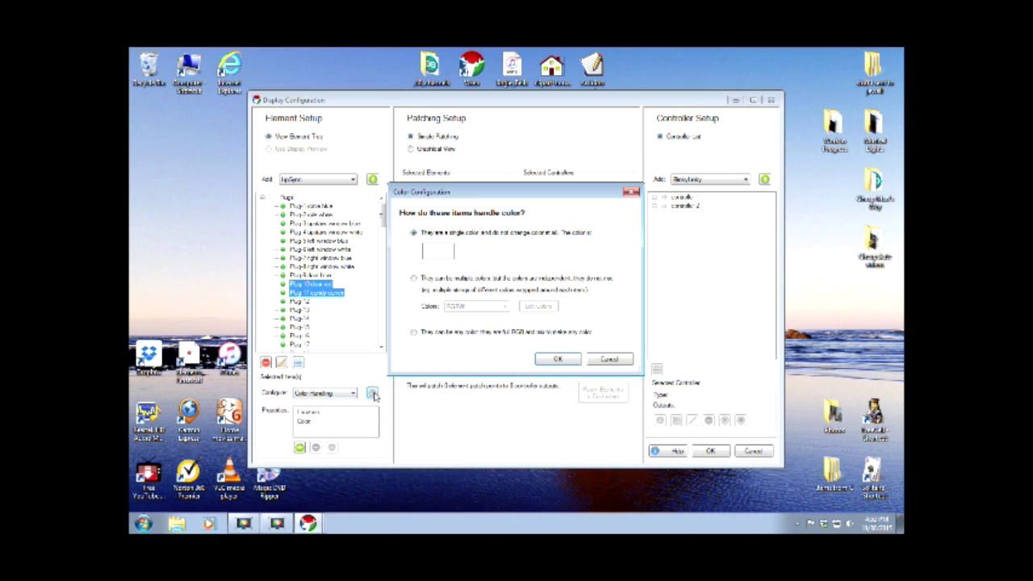
pyautogui.click(440, 252)
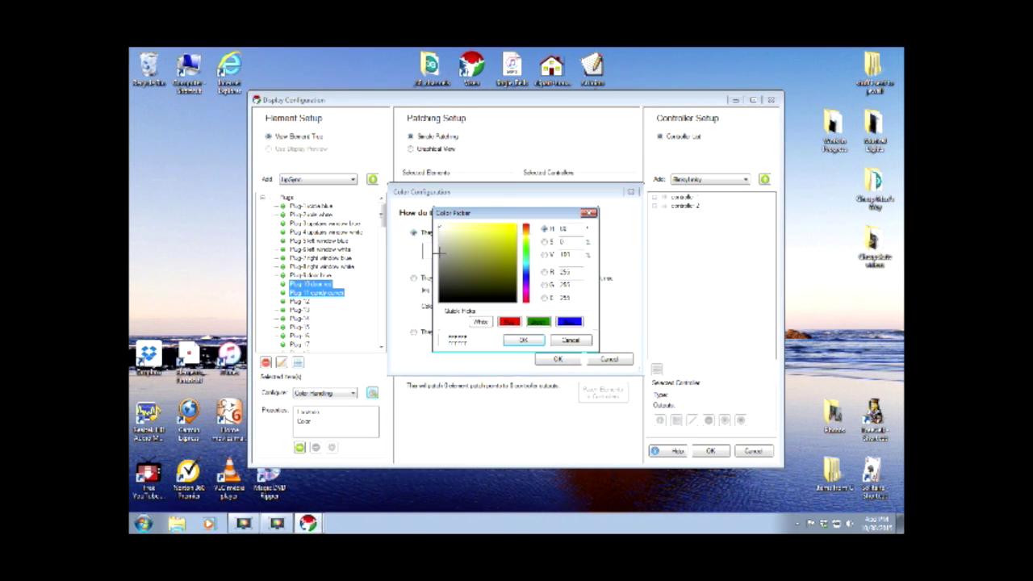
pyautogui.click(509, 322)
pyautogui.click(525, 343)
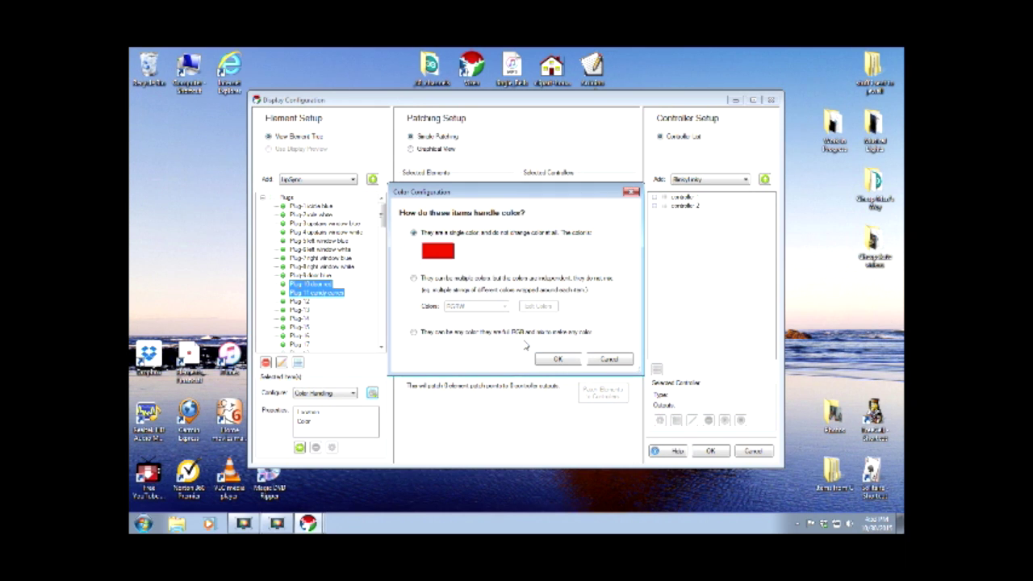
pyautogui.click(556, 360)
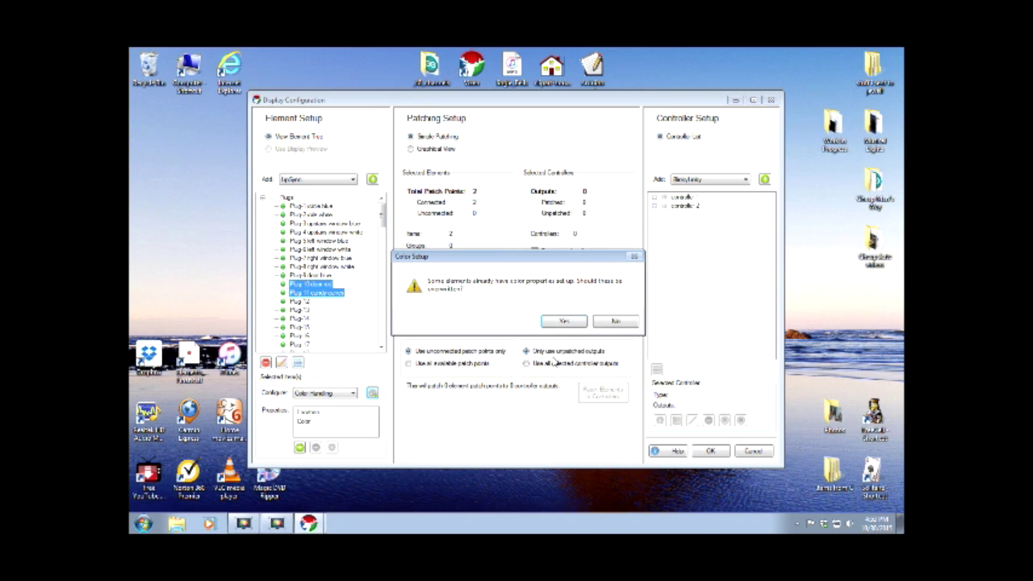
pyautogui.click(566, 323)
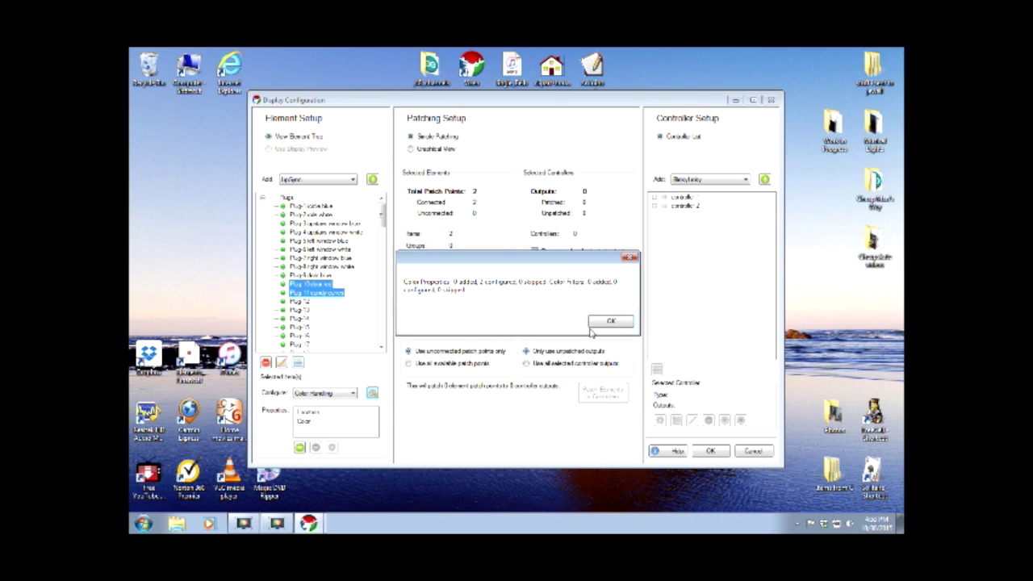
pyautogui.click(609, 322)
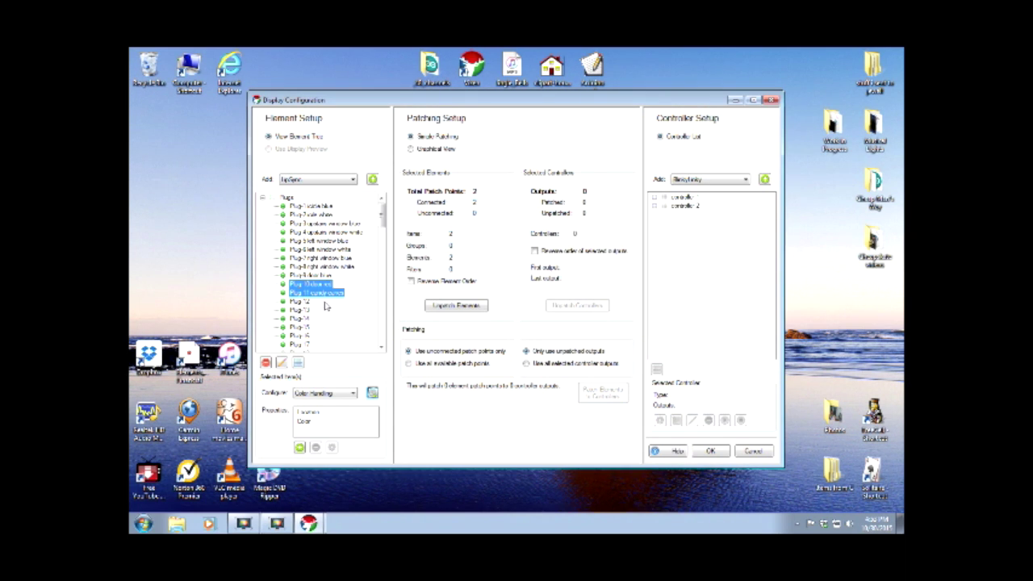
pyautogui.click(331, 321)
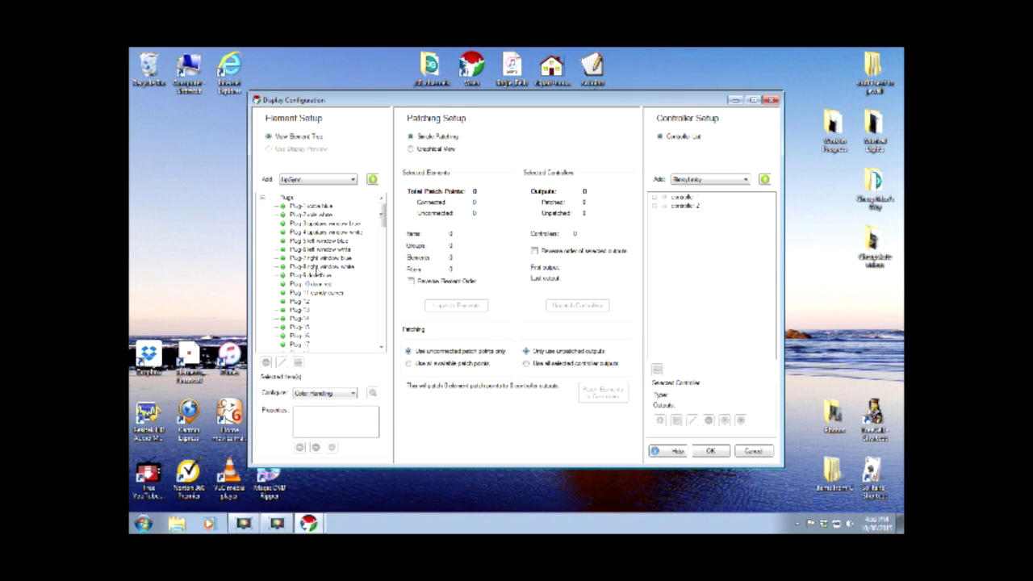
# - Save the Display Configuration with OK
pyautogui.click(711, 451)
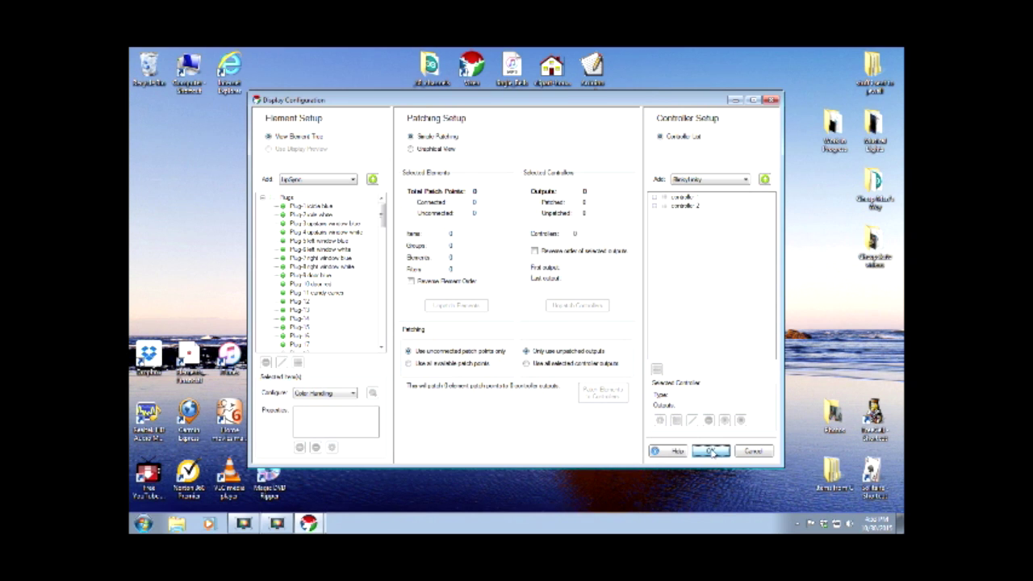